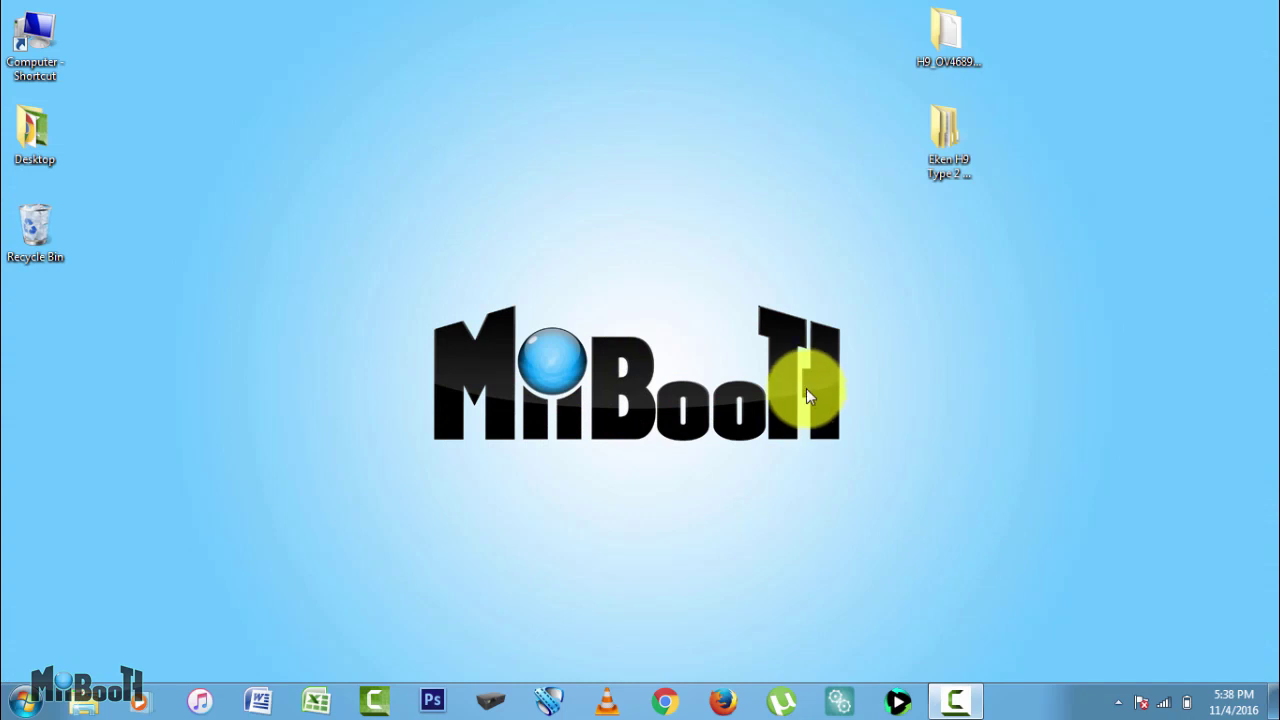
Copy the SPHOST.BRN file from the H9_OV4689_st7789s_oriver_20151006 folder and minimize the folder window
double_click(953, 45)
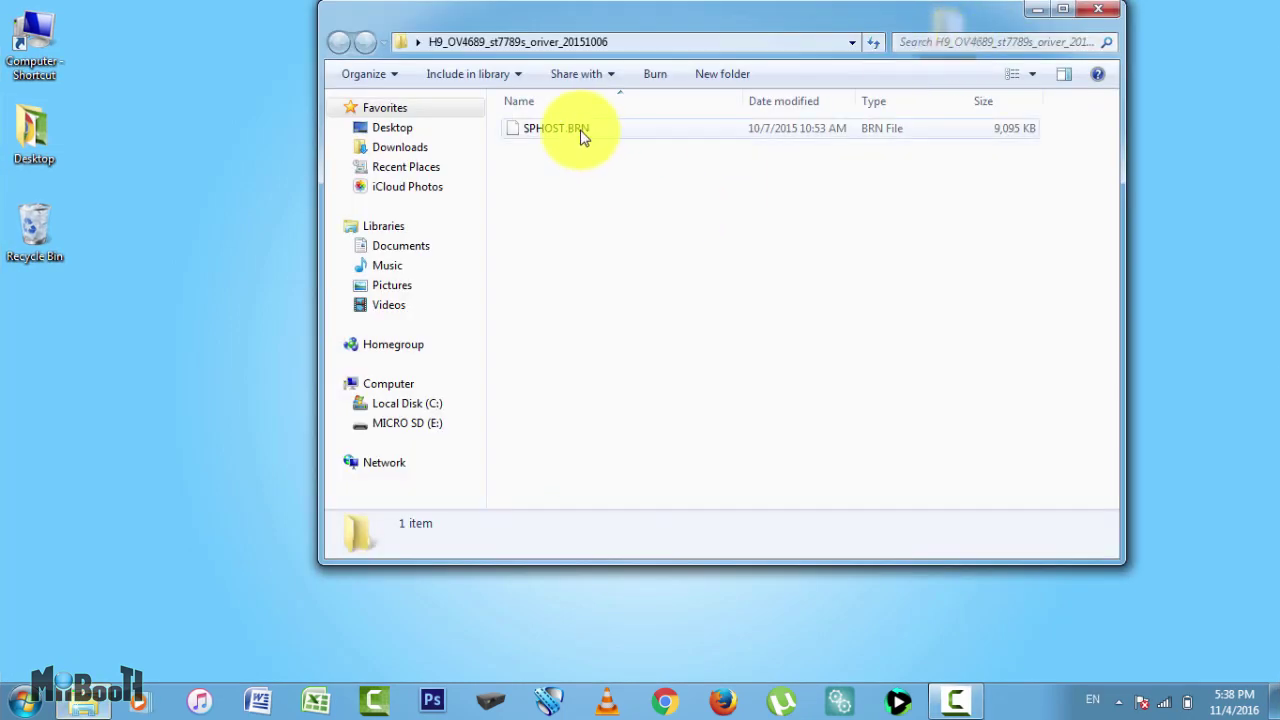
click(583, 136)
right_click(583, 136)
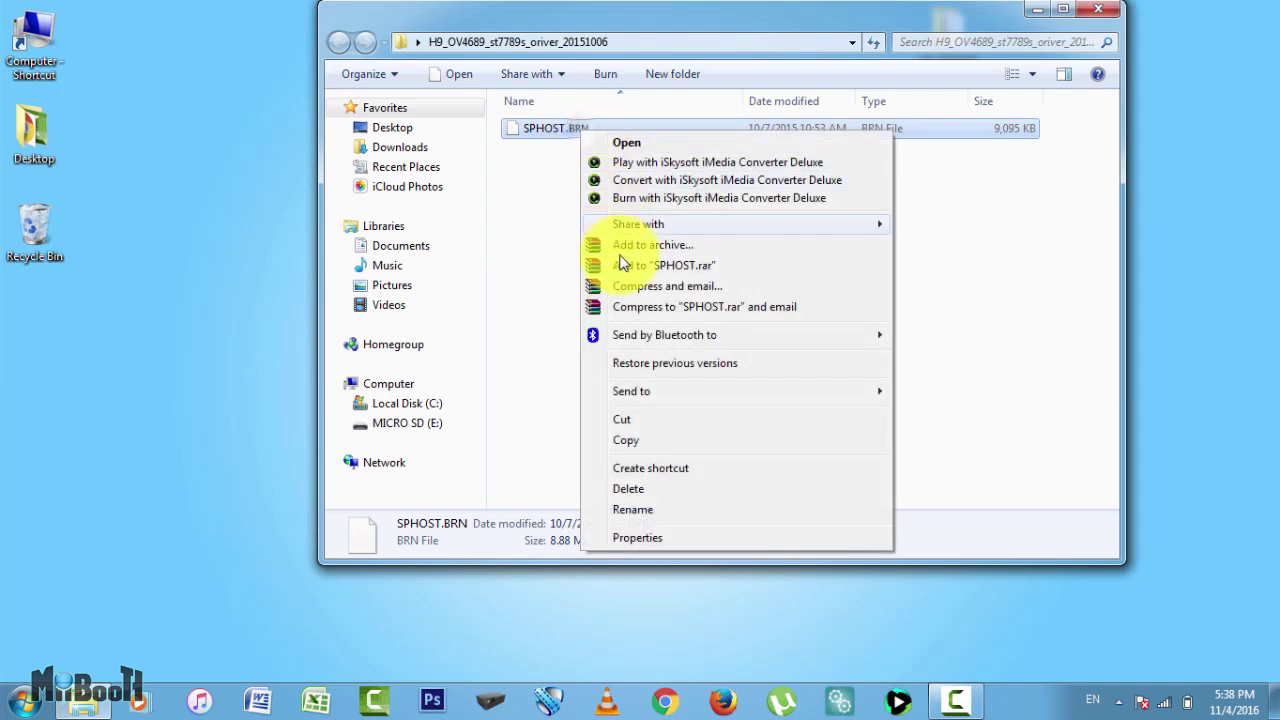
click(628, 440)
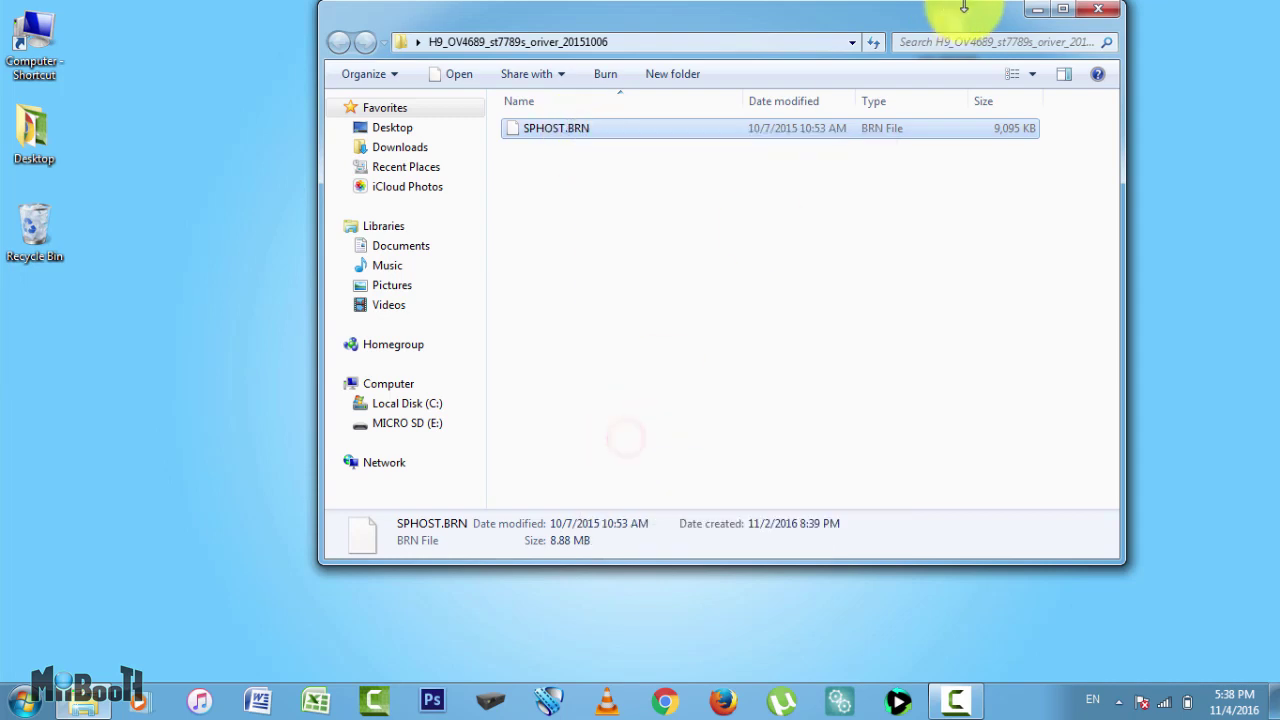
click(1035, 9)
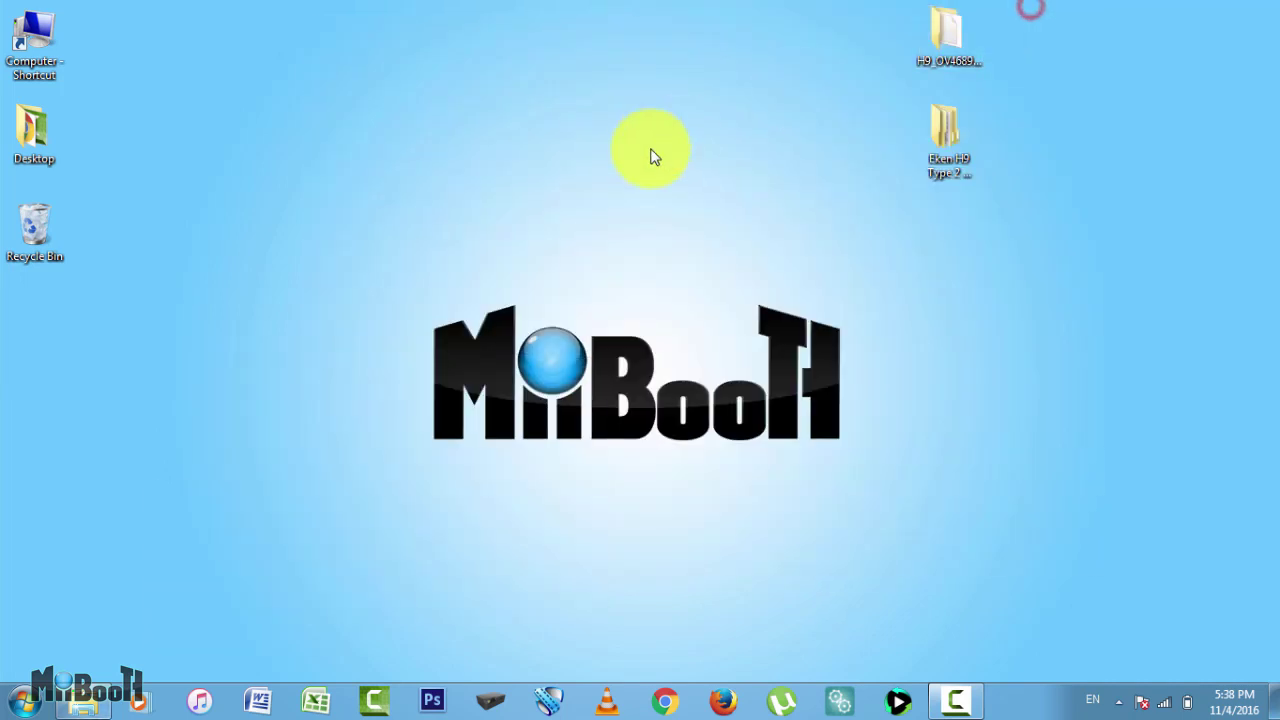
Paste the copied SPHOST.BRN file into the root of the MICRO SD (E:) drive
double_click(36, 62)
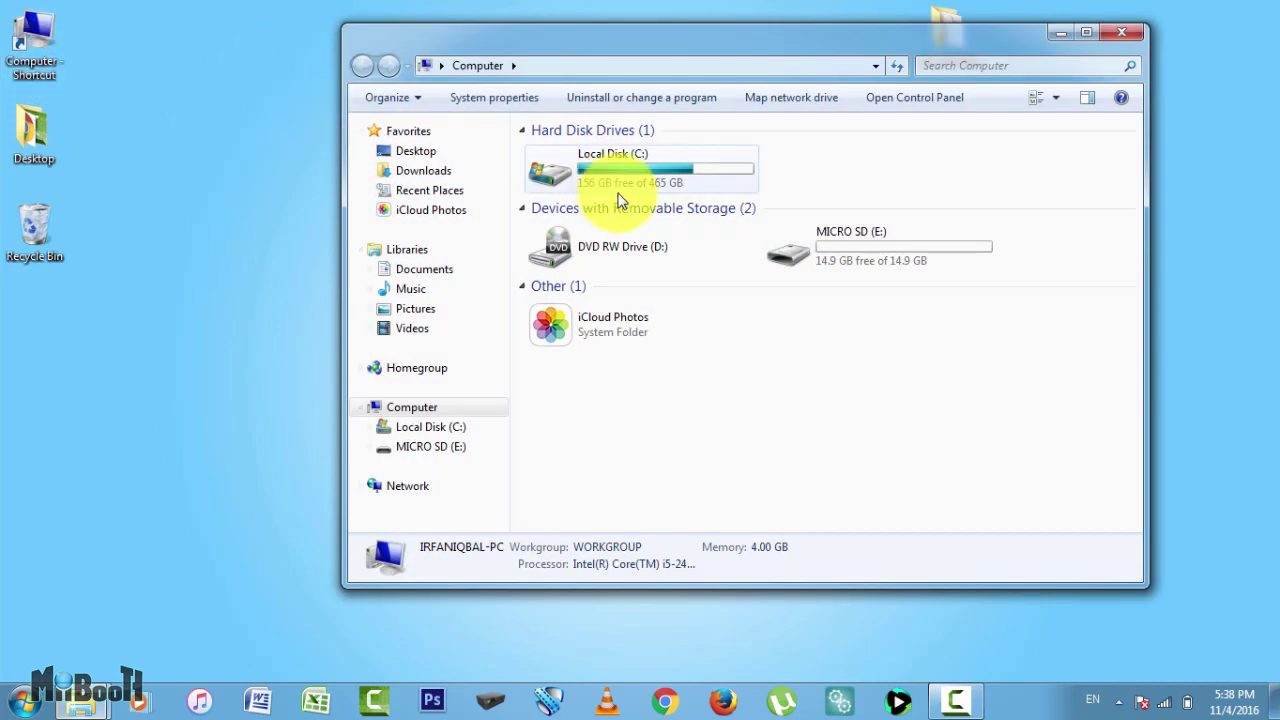
double_click(845, 250)
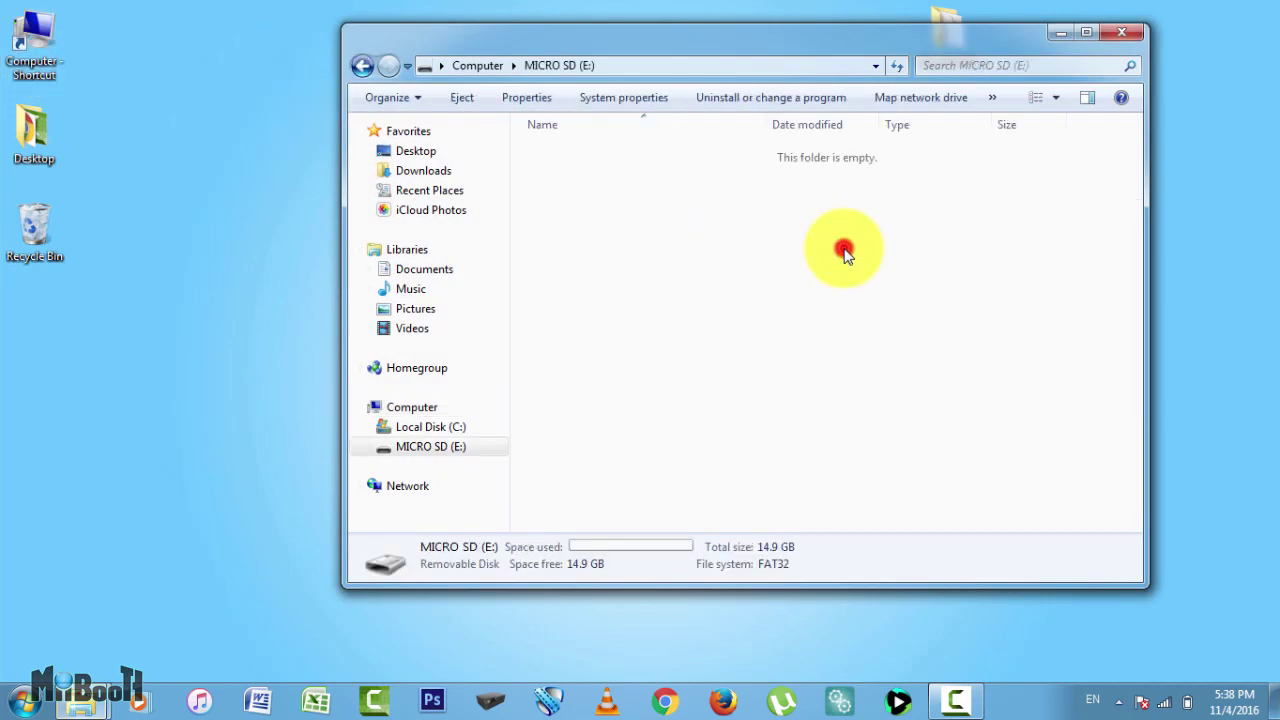
right_click(667, 231)
click(728, 394)
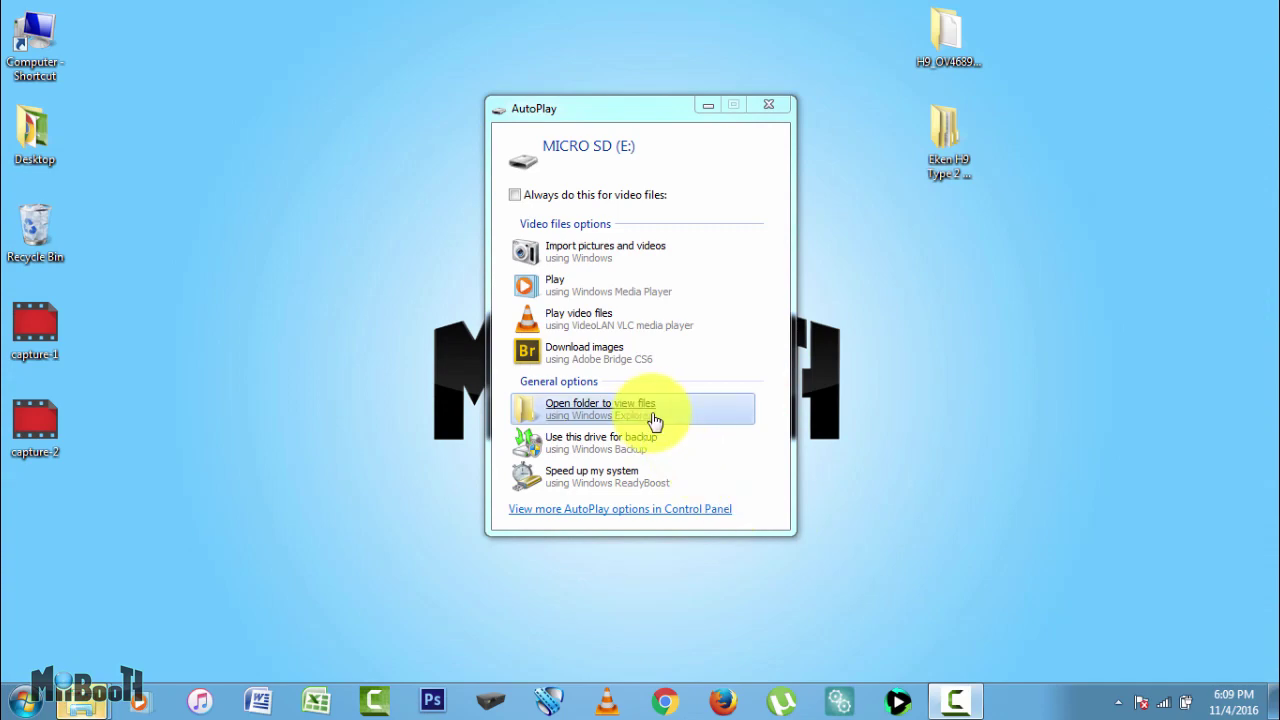
View the files on the MICRO SD (E:) drive and play the FHD0001 video in its VIDEO folder
click(653, 418)
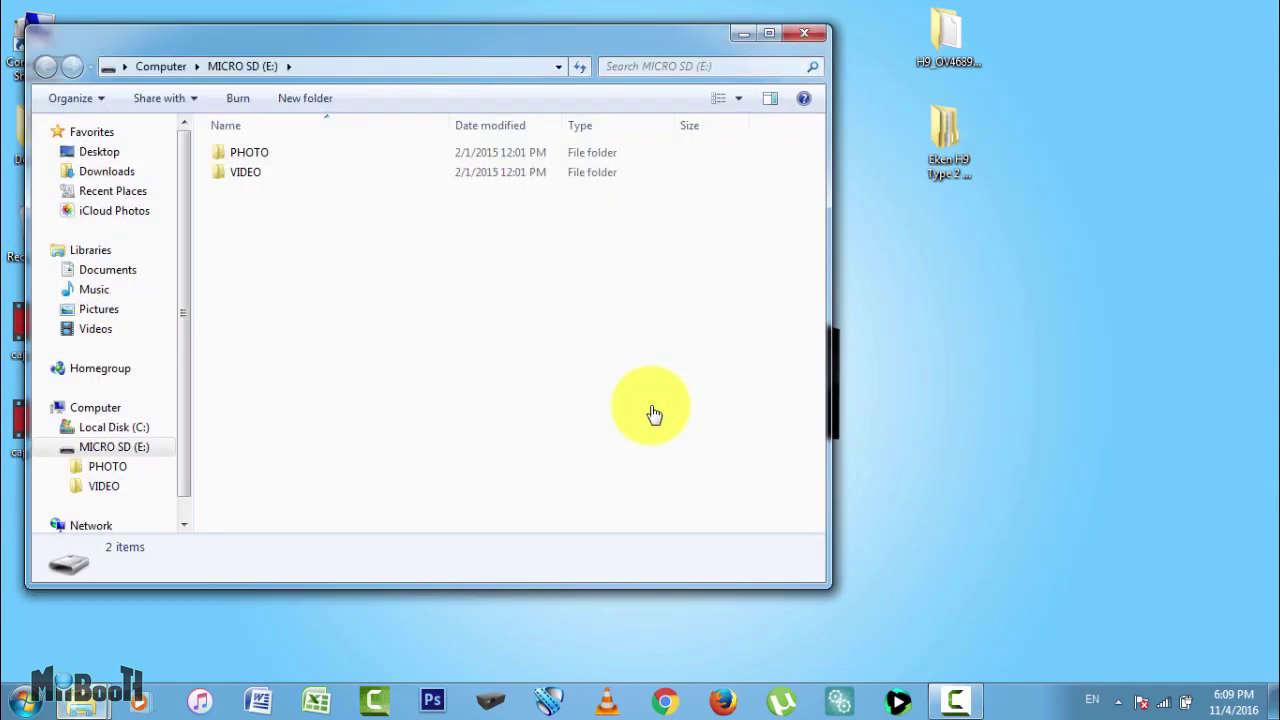
double_click(253, 172)
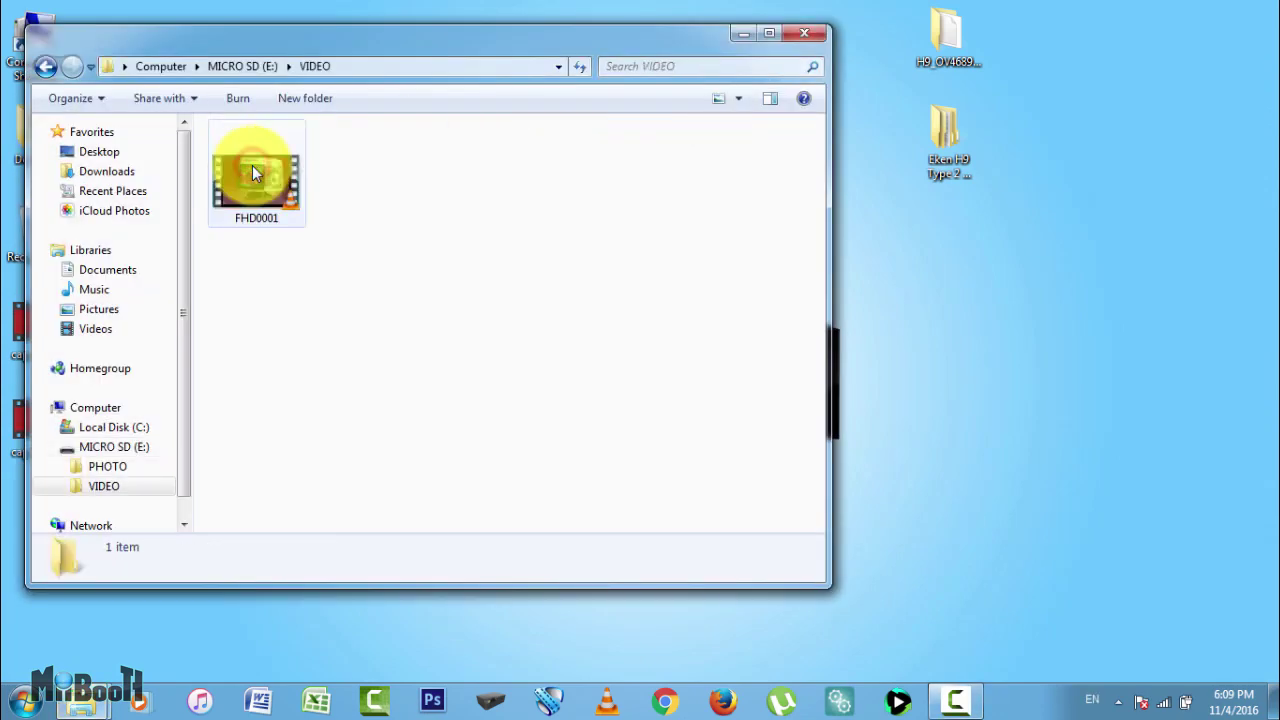
double_click(253, 172)
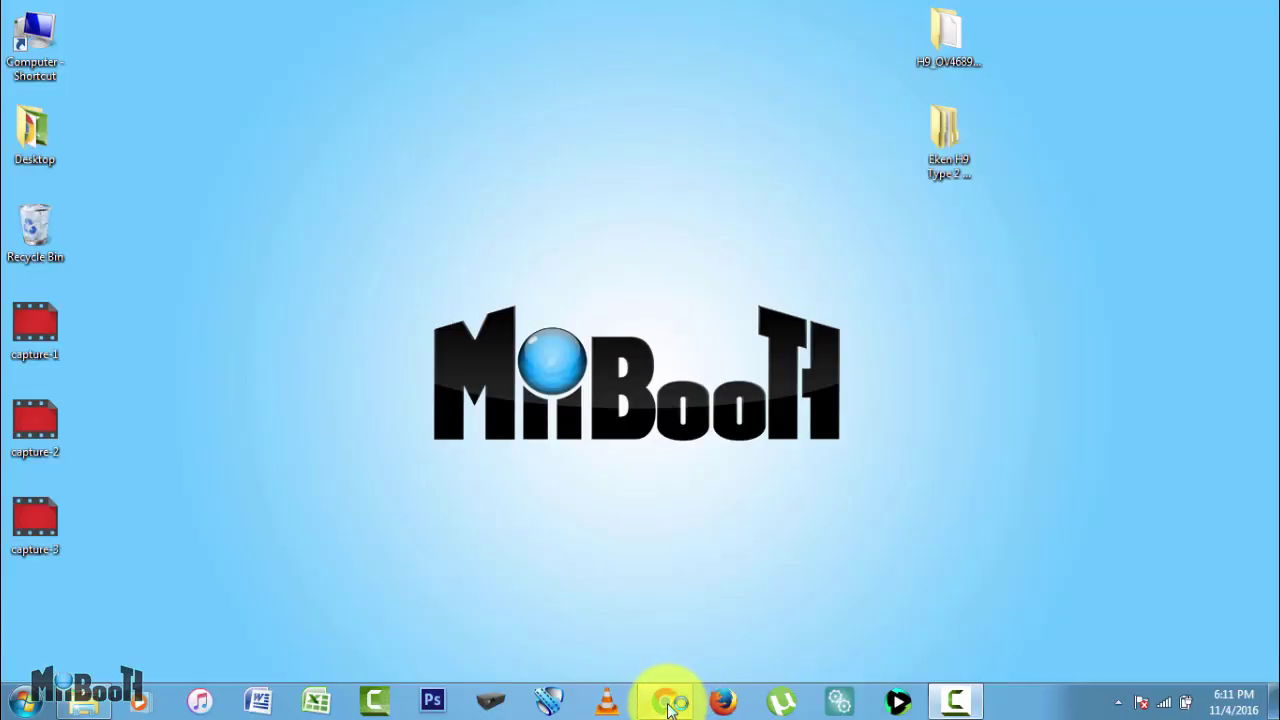
Switch to Chrome, search Google for "eken h9 bricked", and open the Eken H9 Bricked website
click(670, 703)
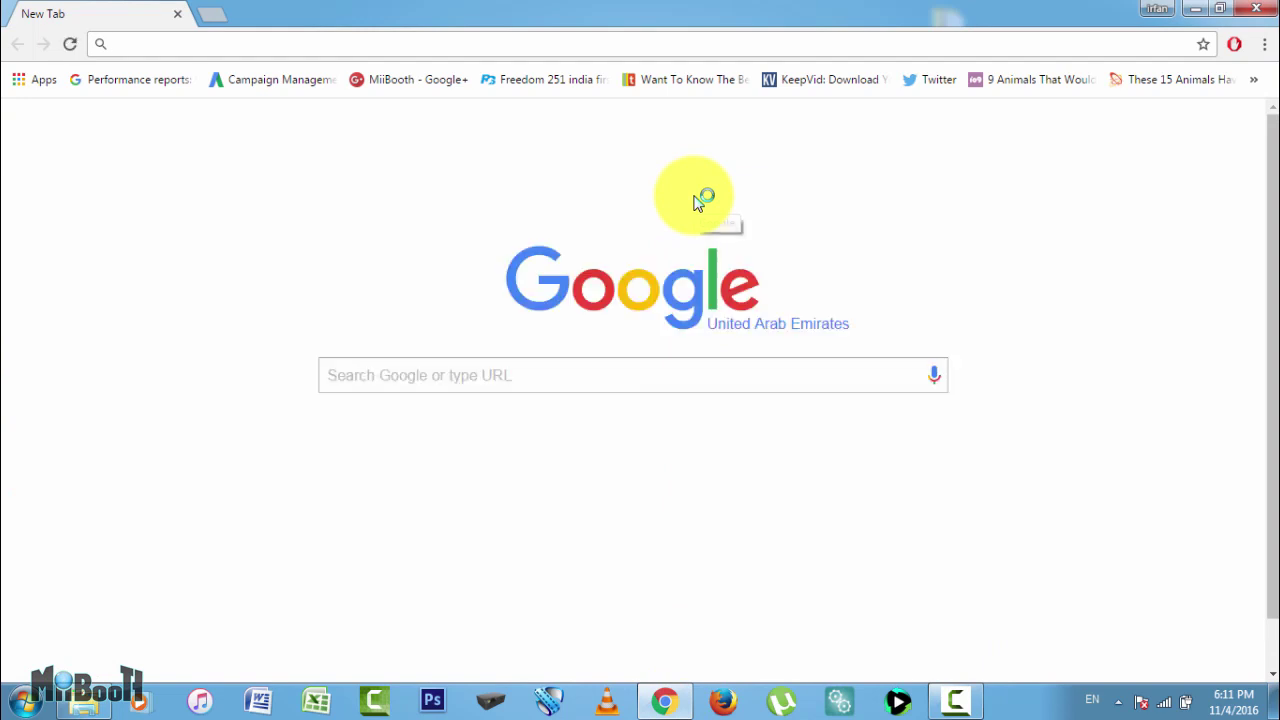
text(eken)
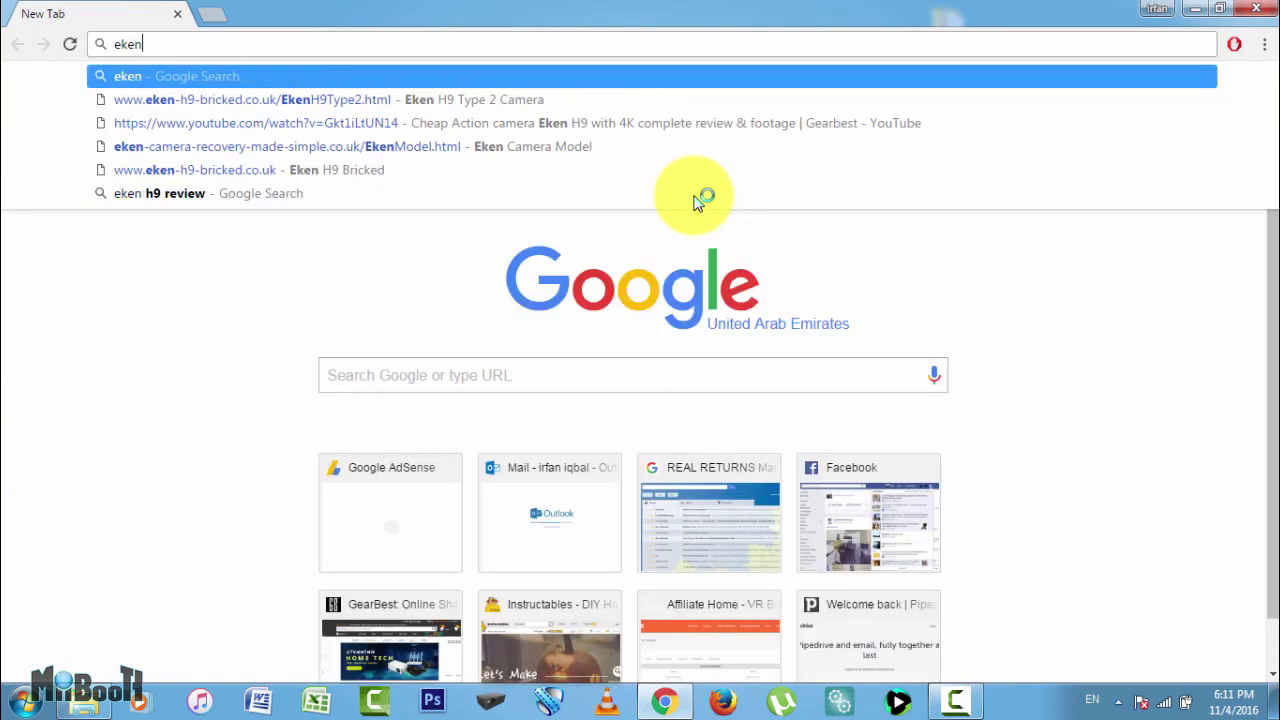
text( h9 bricked)
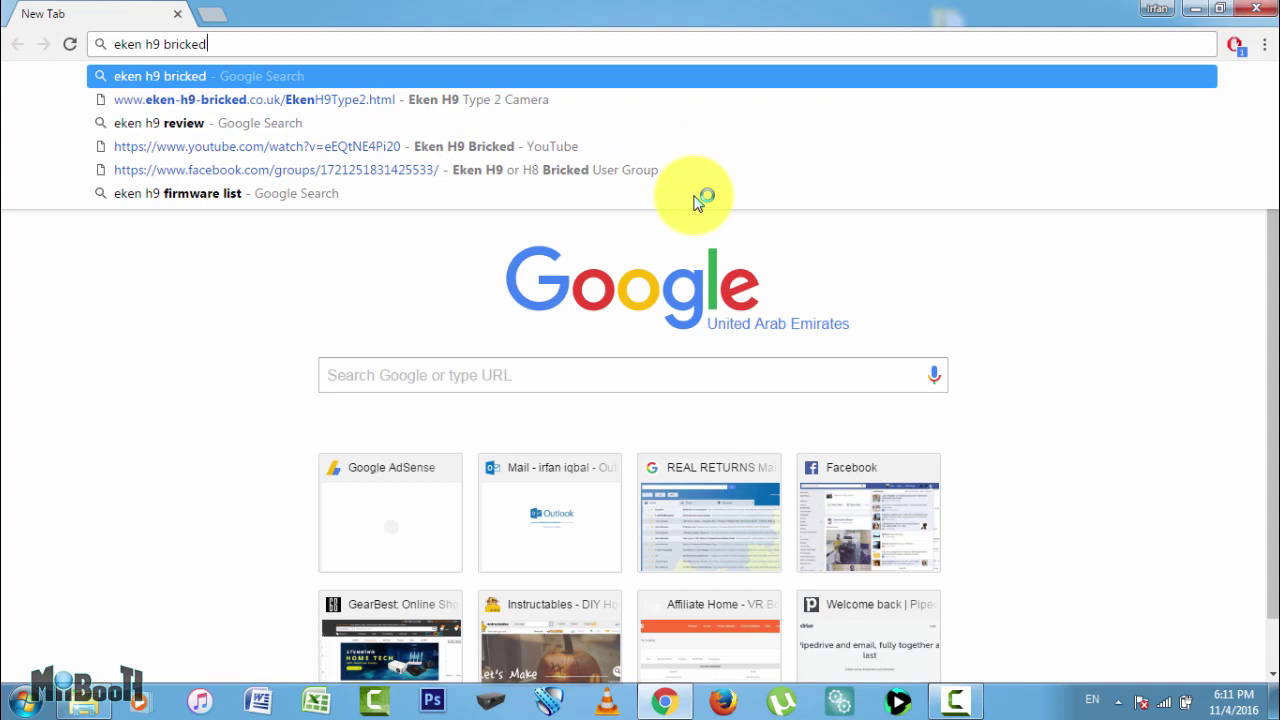
key(Return)
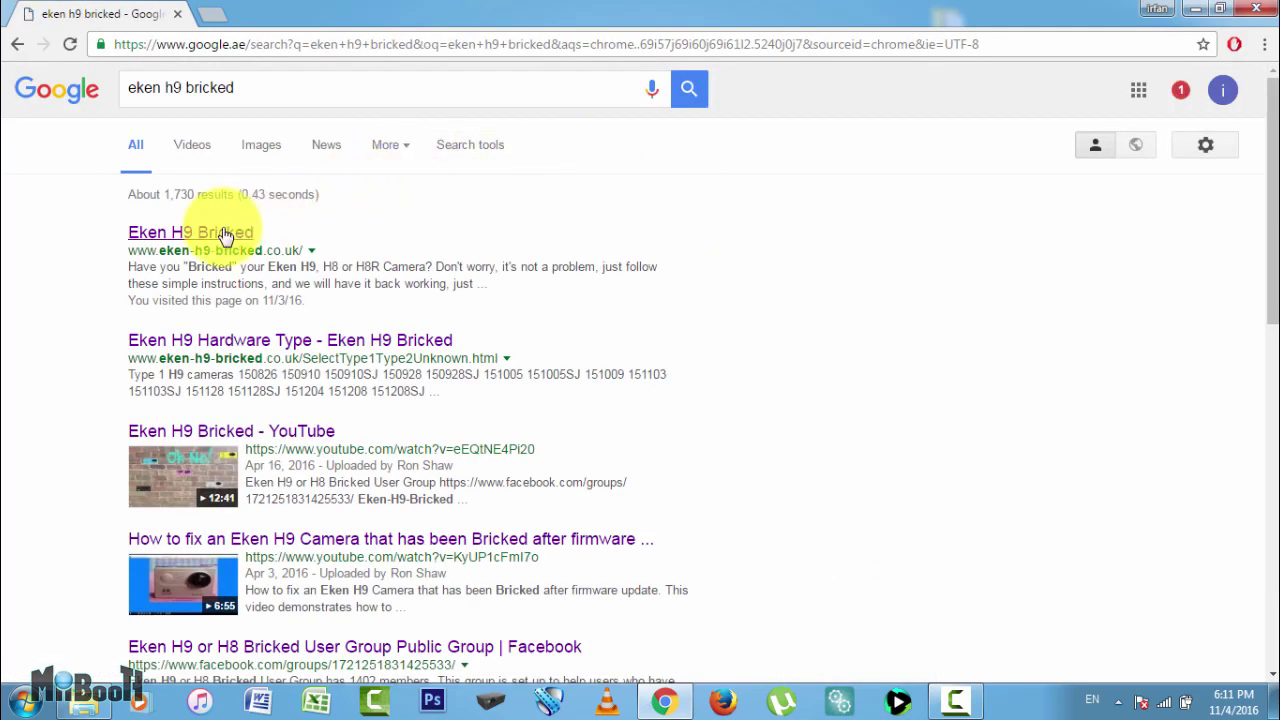
click(222, 232)
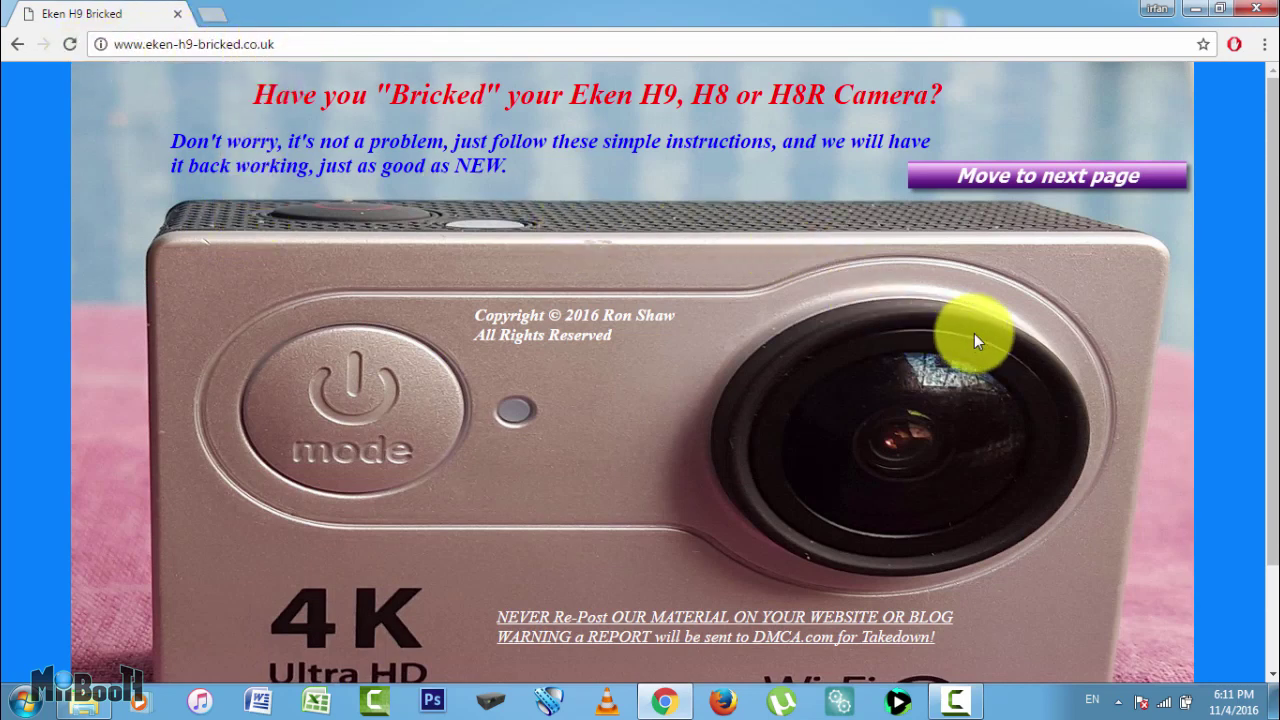
Look over the site's home page, move to the next page, and open the important information in English
scroll(975, 335, down, 2)
scroll(974, 345, up, 2)
scroll(972, 351, up, 1)
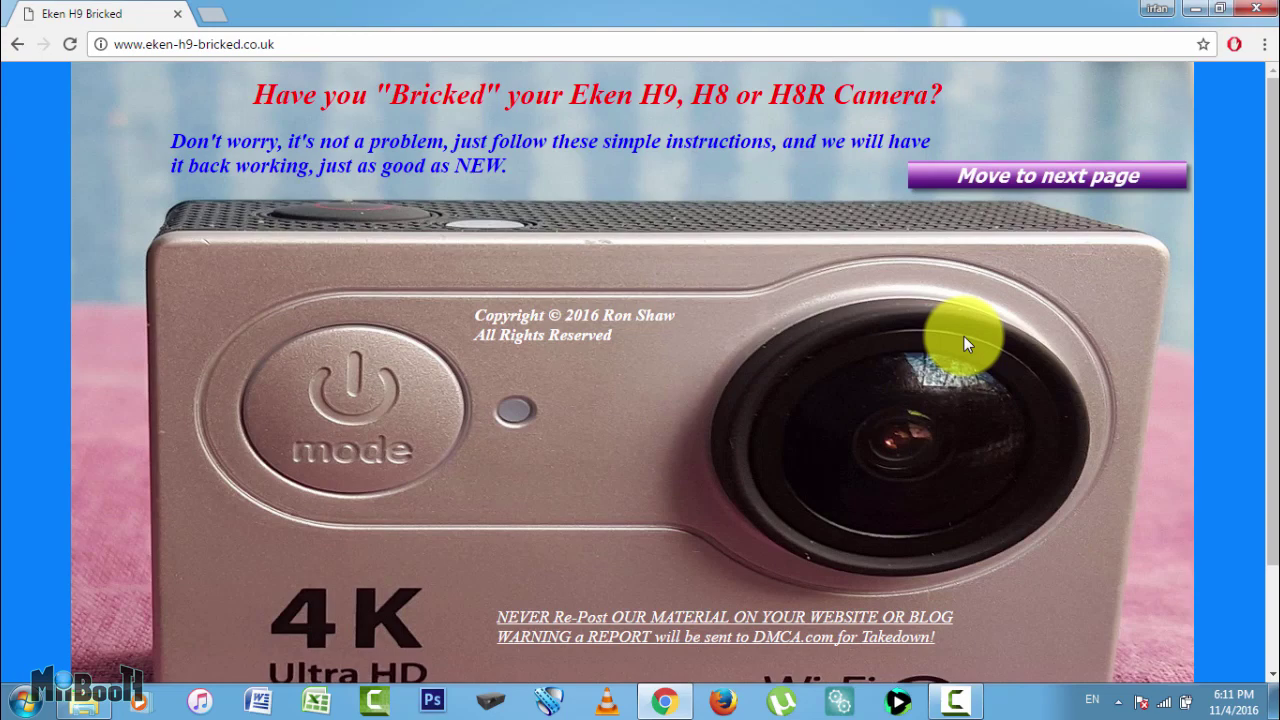
scroll(964, 343, down, 3)
scroll(964, 343, up, 3)
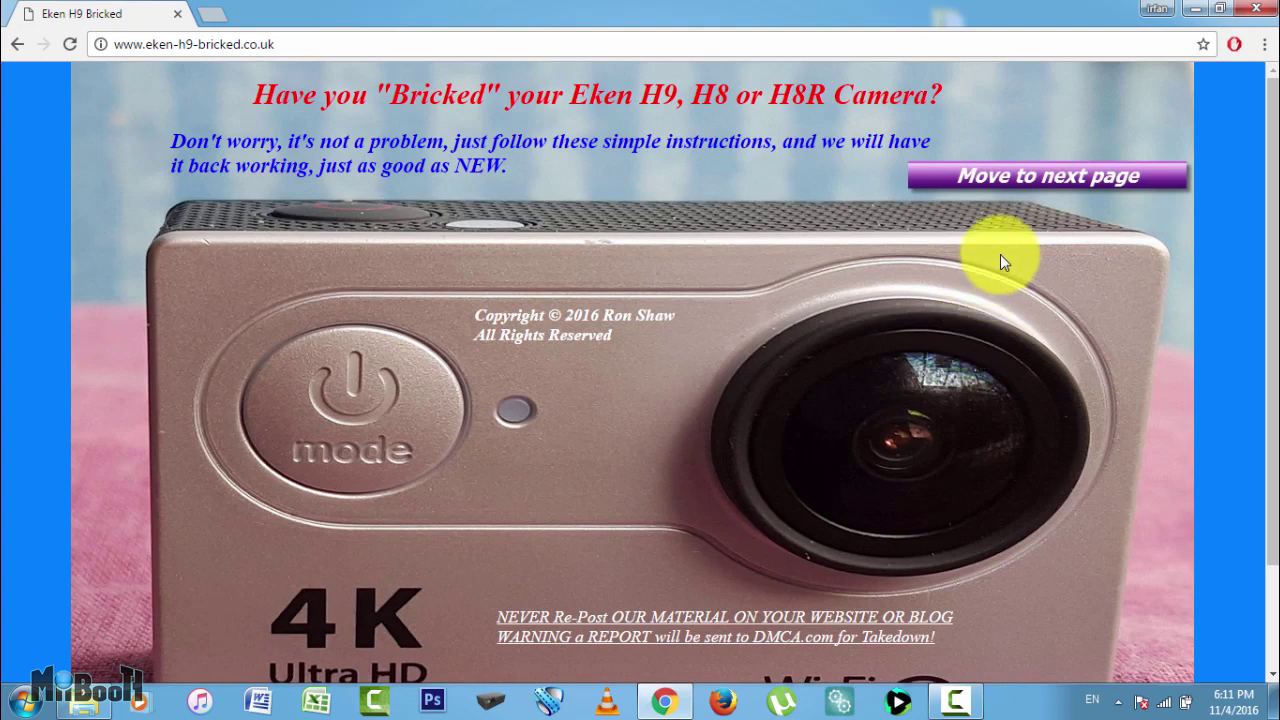
click(1062, 178)
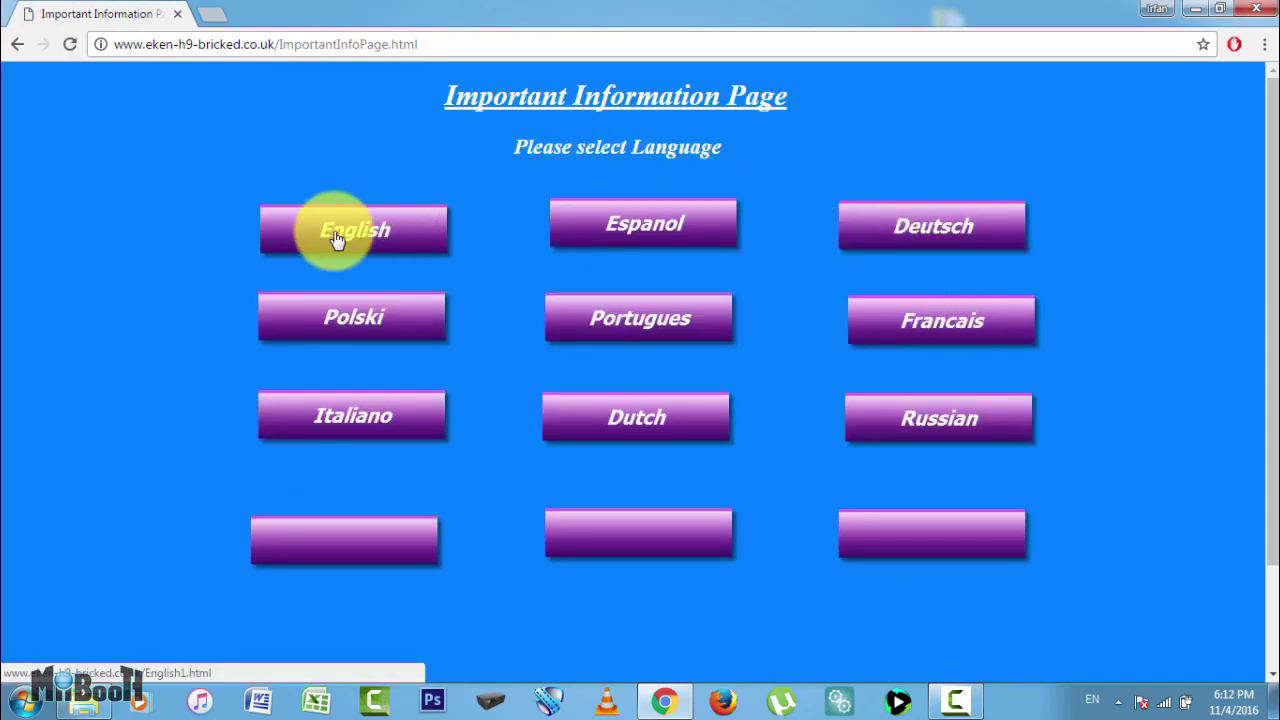
click(336, 238)
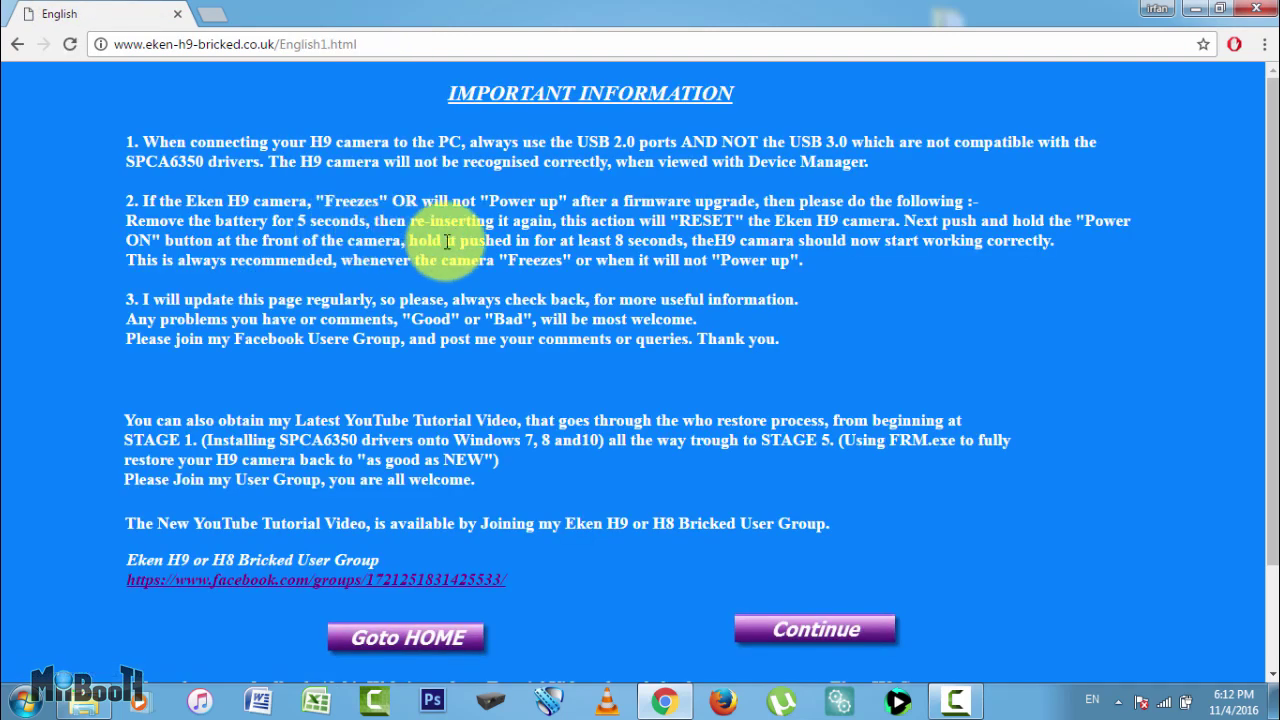
Examine the important information and the user group link, and continue to the camera hardware type page
click(140, 131)
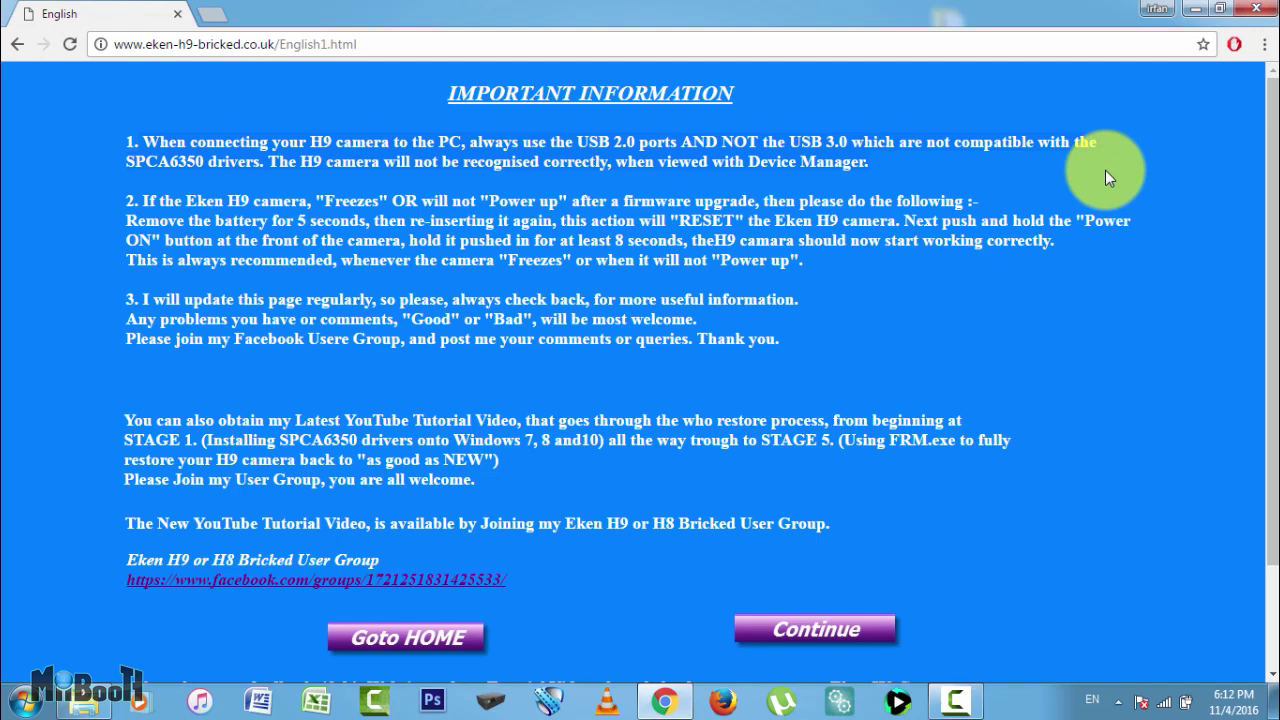
drag(118, 583, 516, 580)
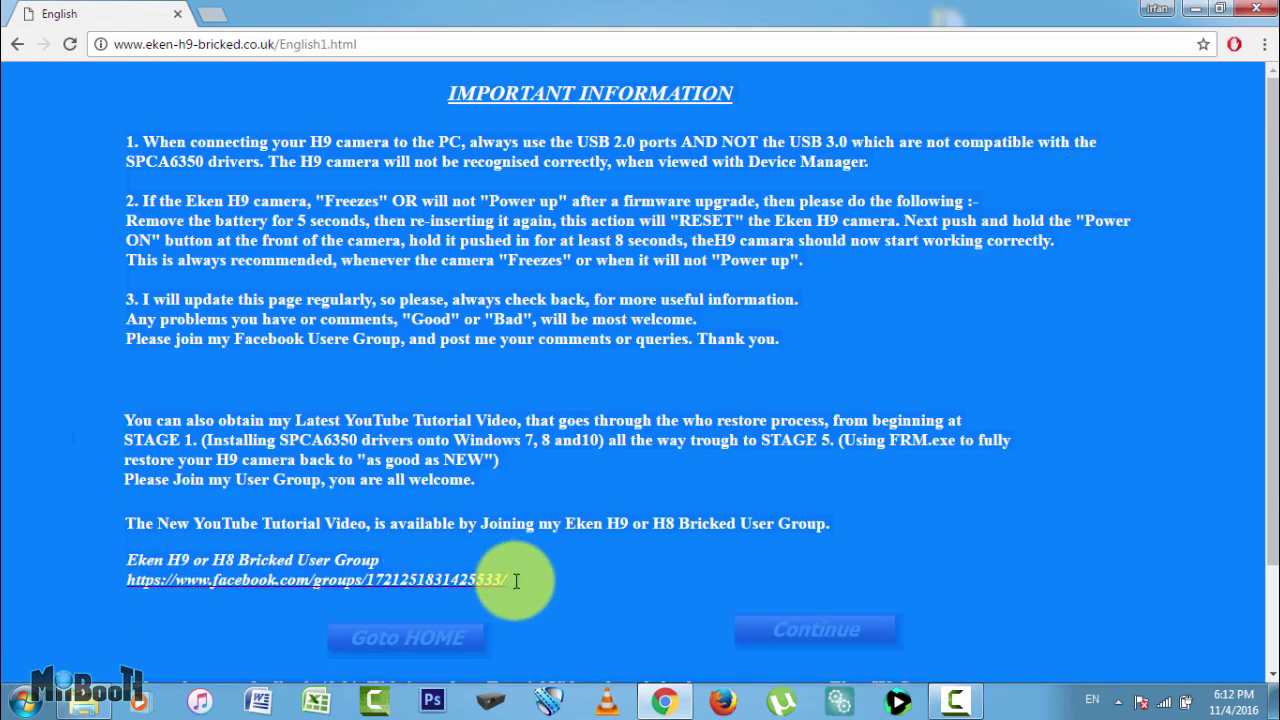
click(558, 578)
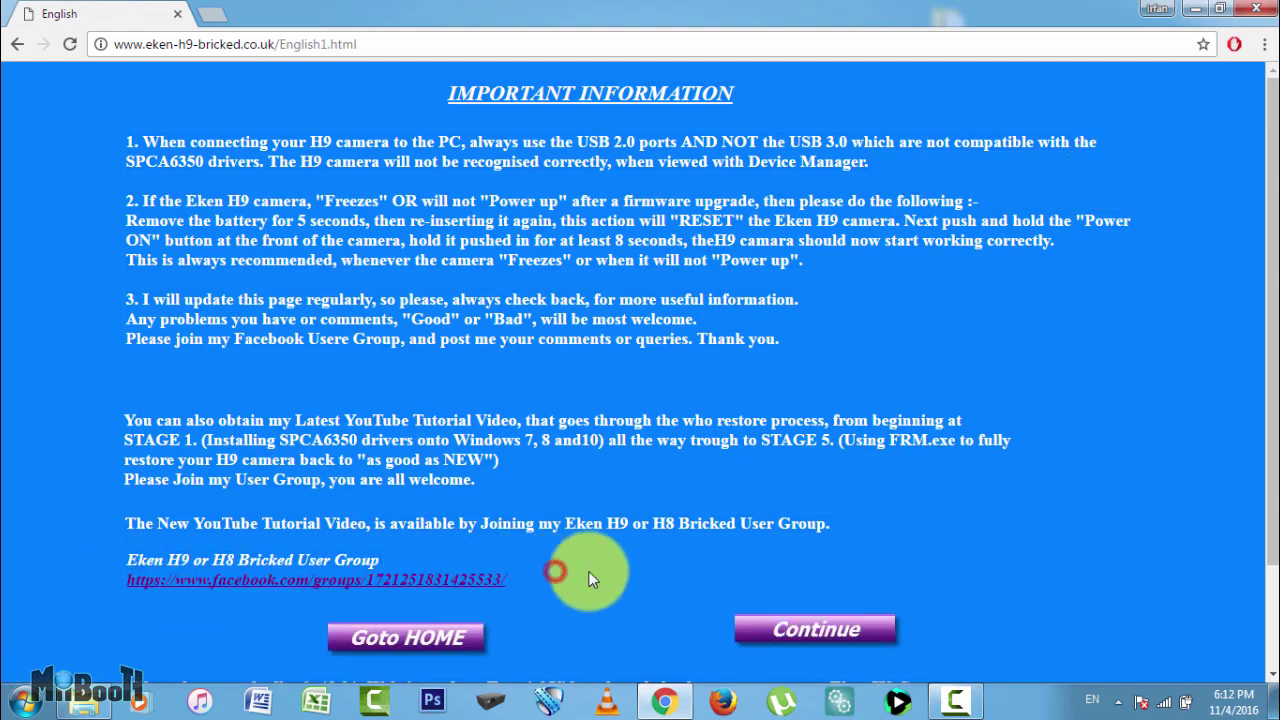
click(832, 634)
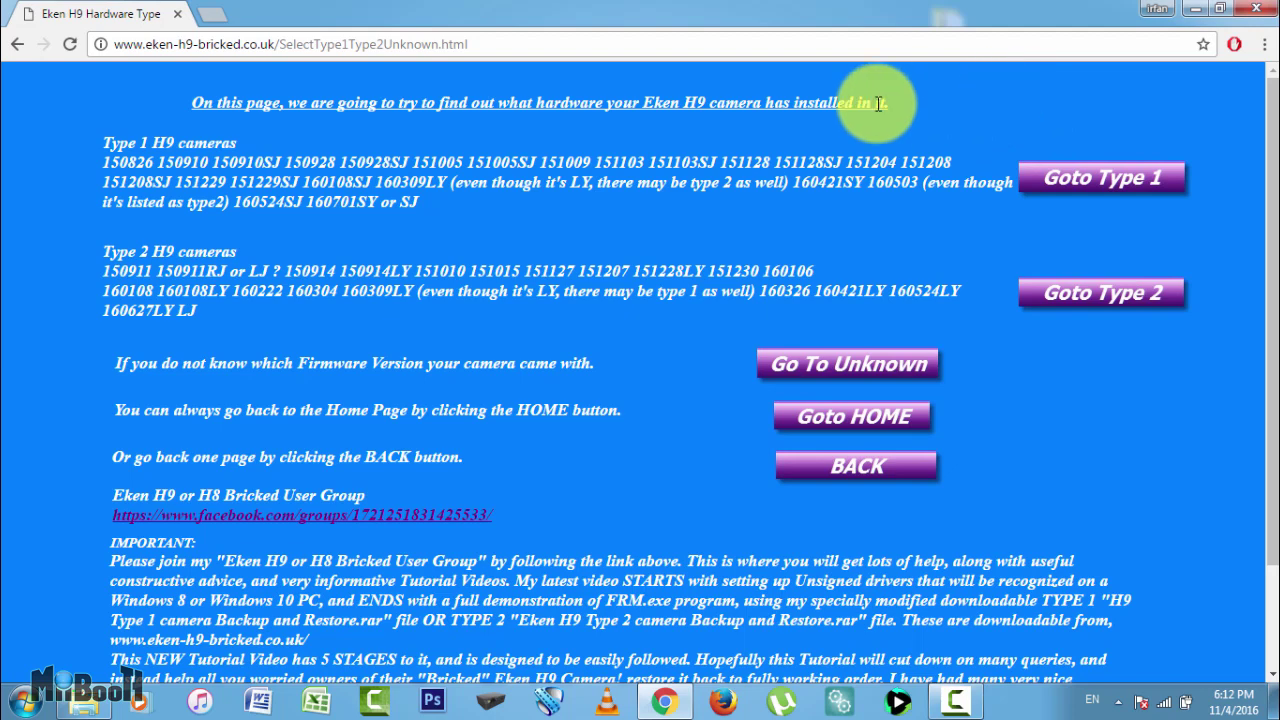
Read the instructions for an unknown camera type and return to the hardware type page
click(845, 384)
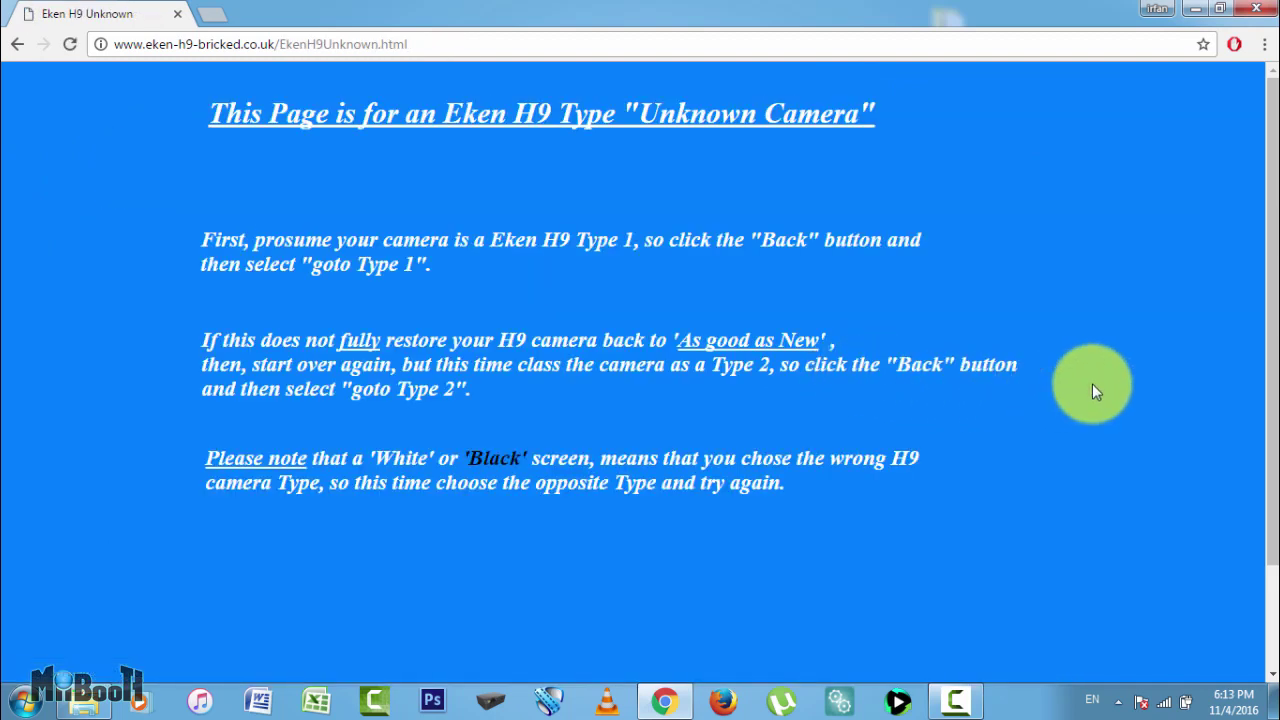
click(17, 46)
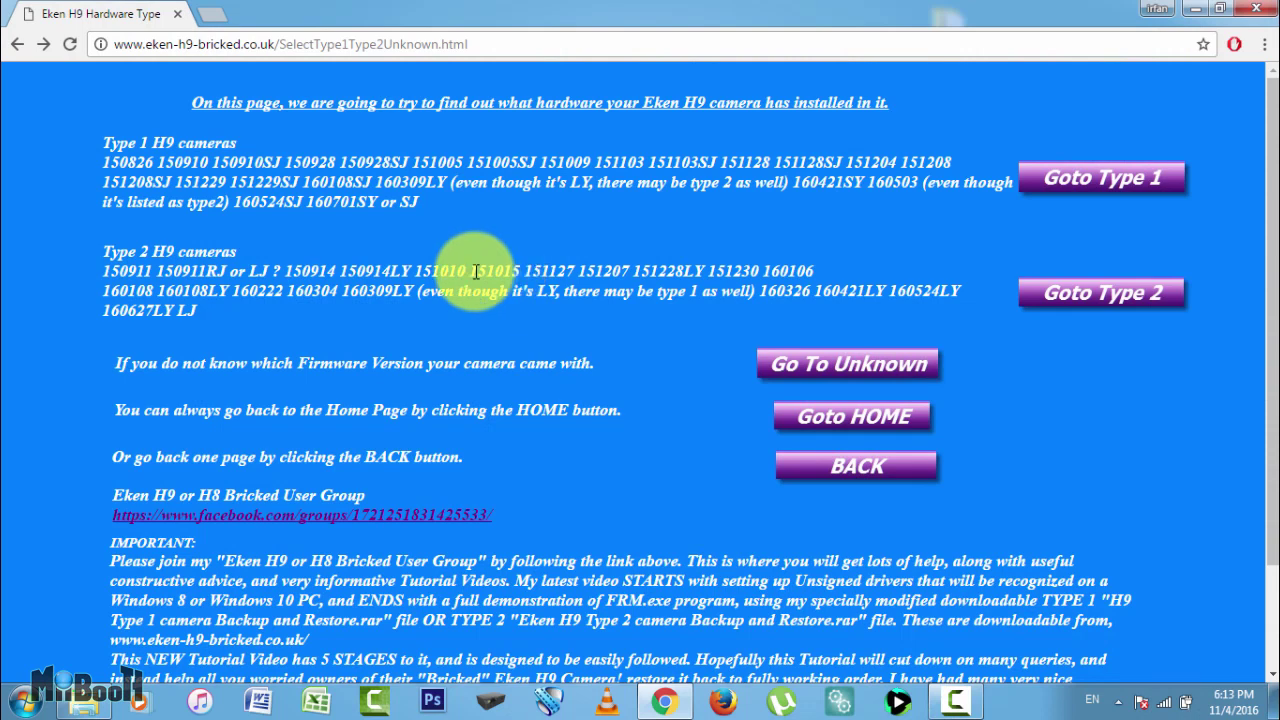
Choose the Type 2 H9 camera and decline to support the website on its donation page
click(1120, 292)
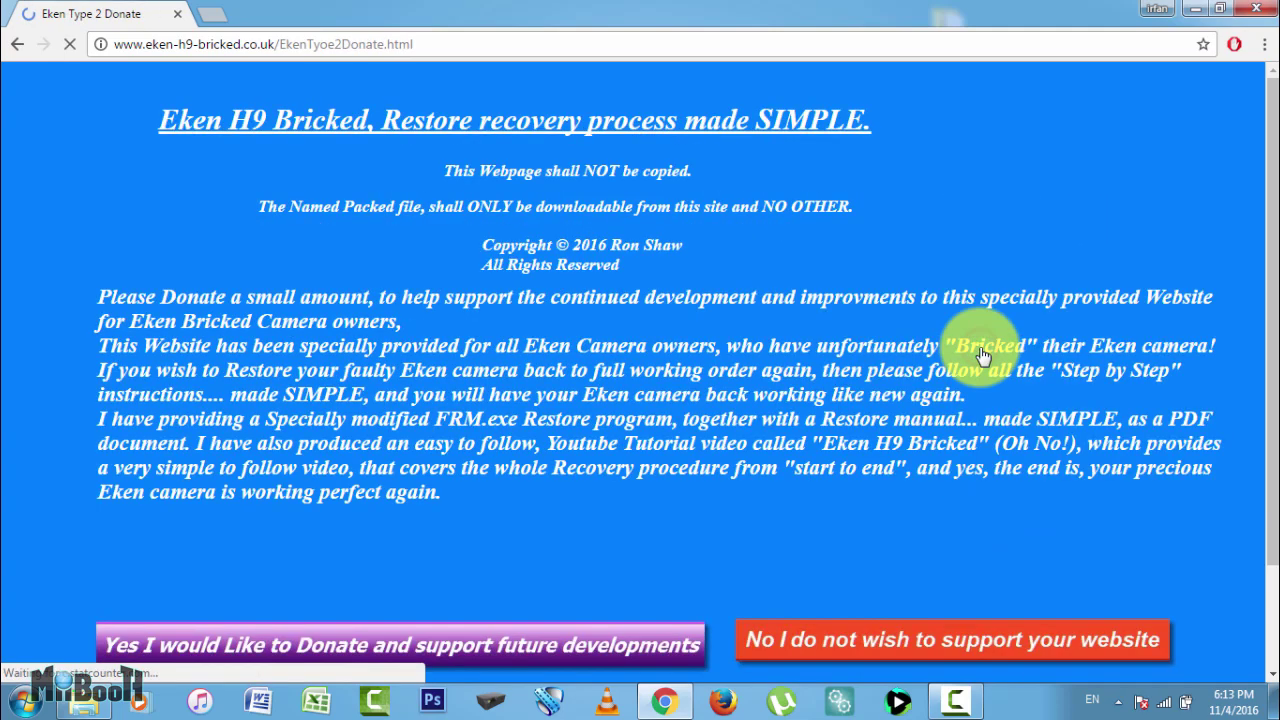
scroll(1053, 376, down, 2)
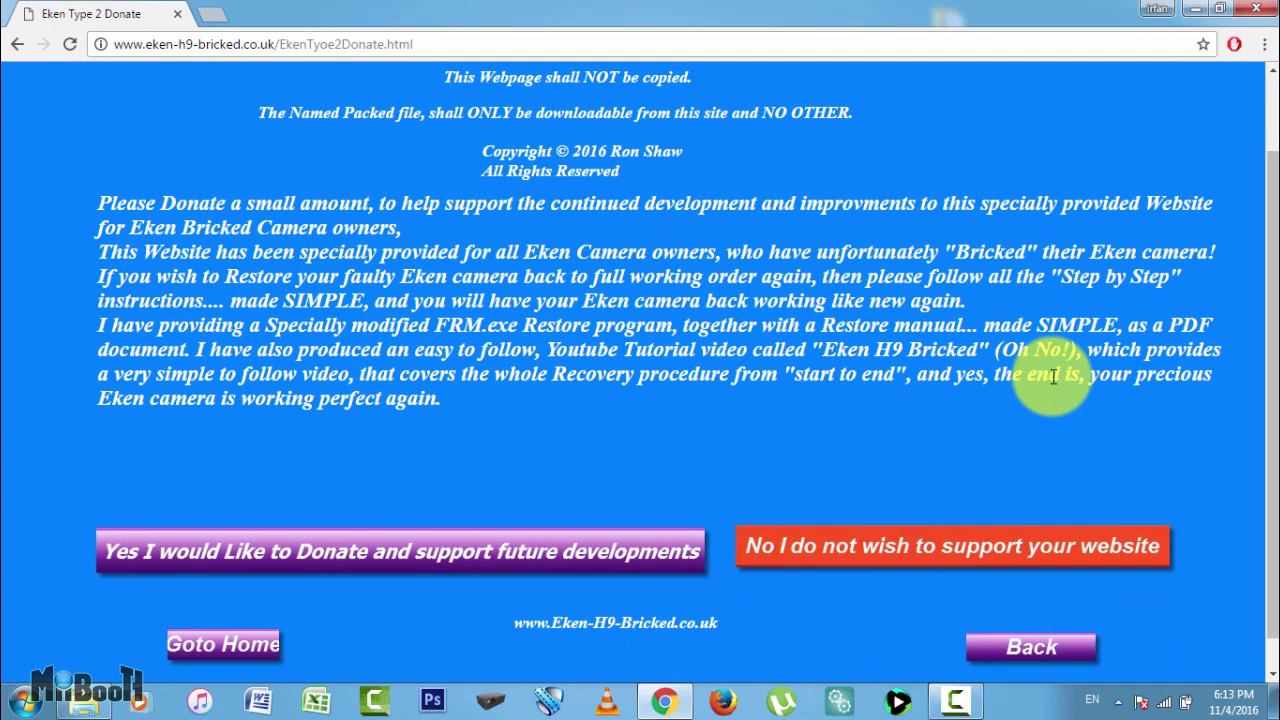
scroll(1053, 376, down, 1)
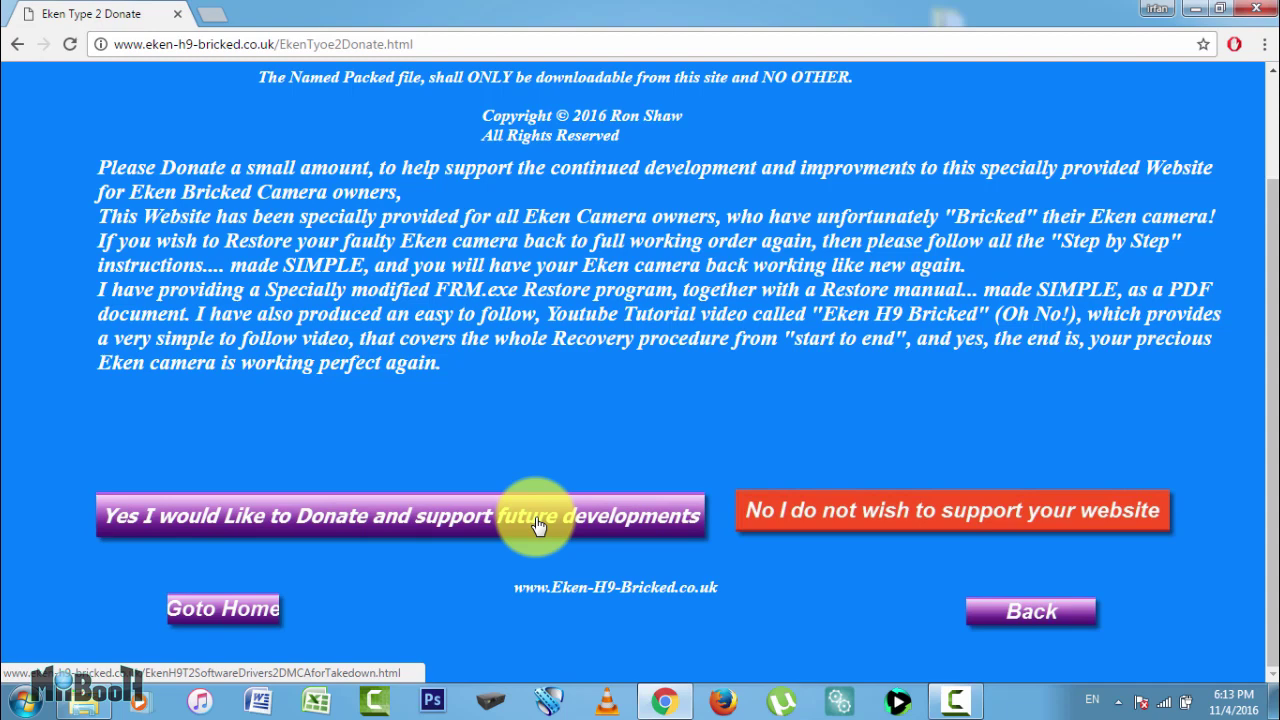
click(884, 514)
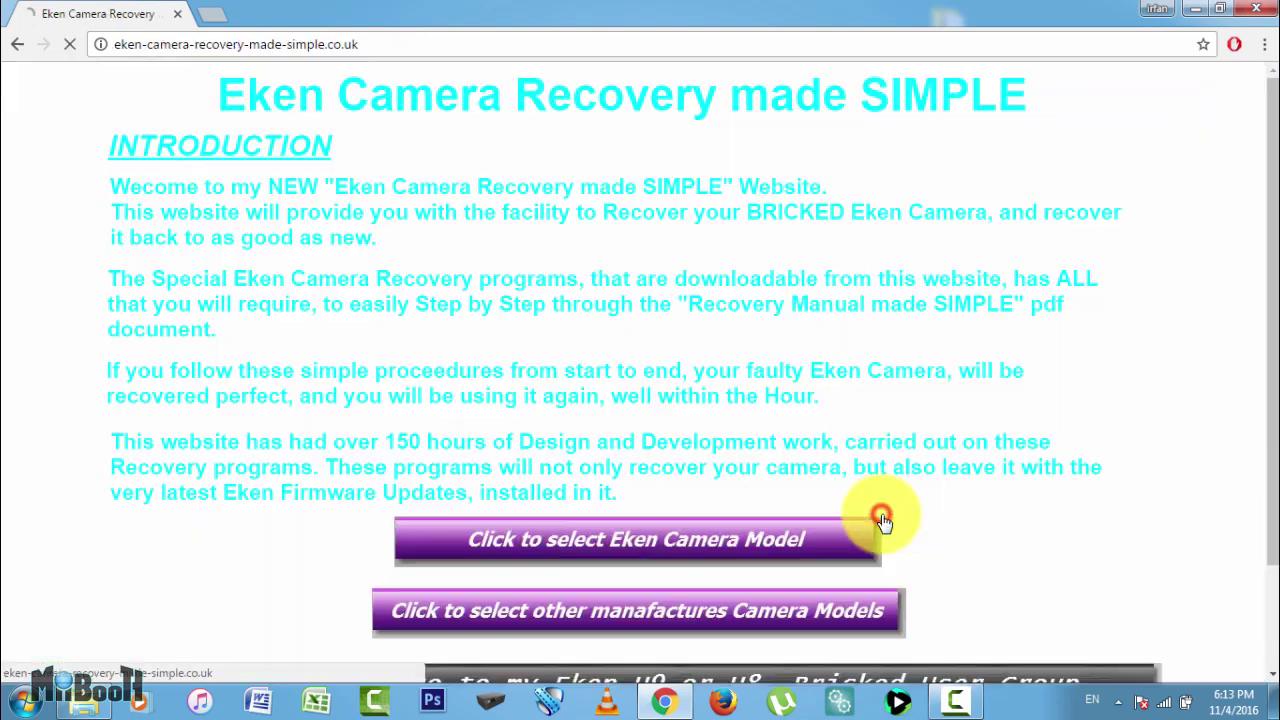
Select the Eken H9 camera model on the recovery site and open its Type 2 recovery page
scroll(1030, 456, down, 3)
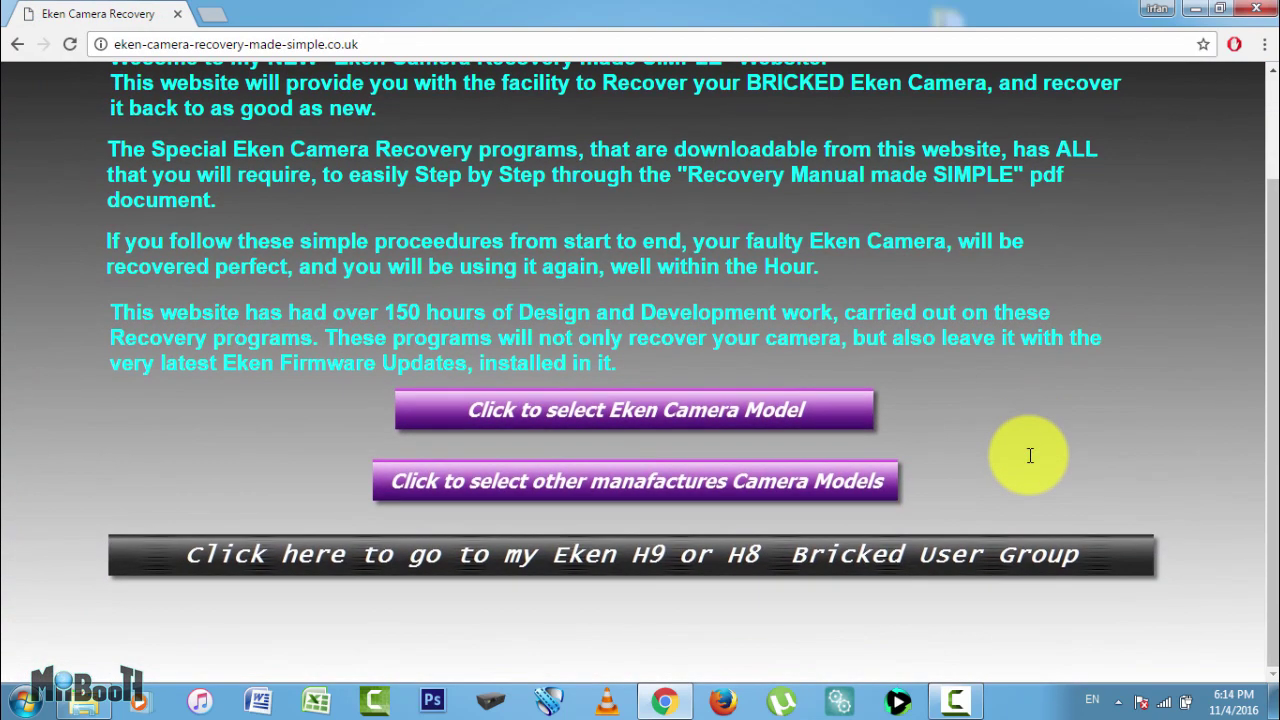
click(675, 418)
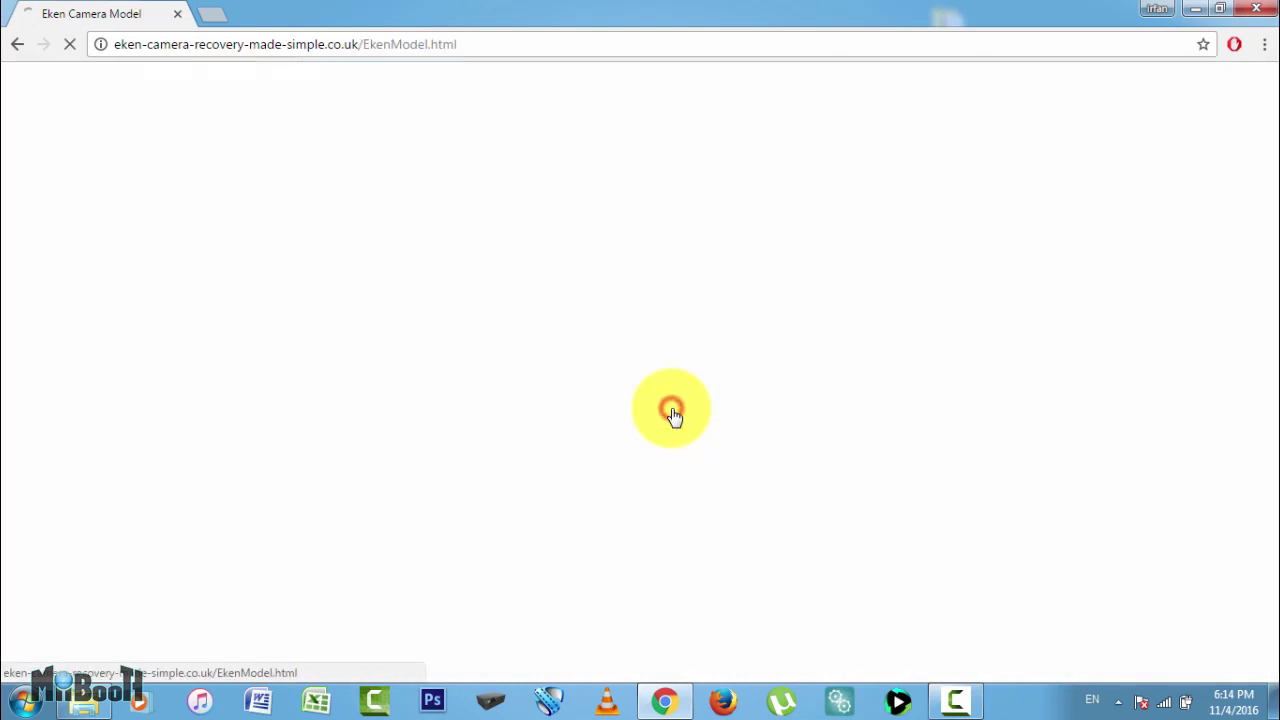
click(134, 350)
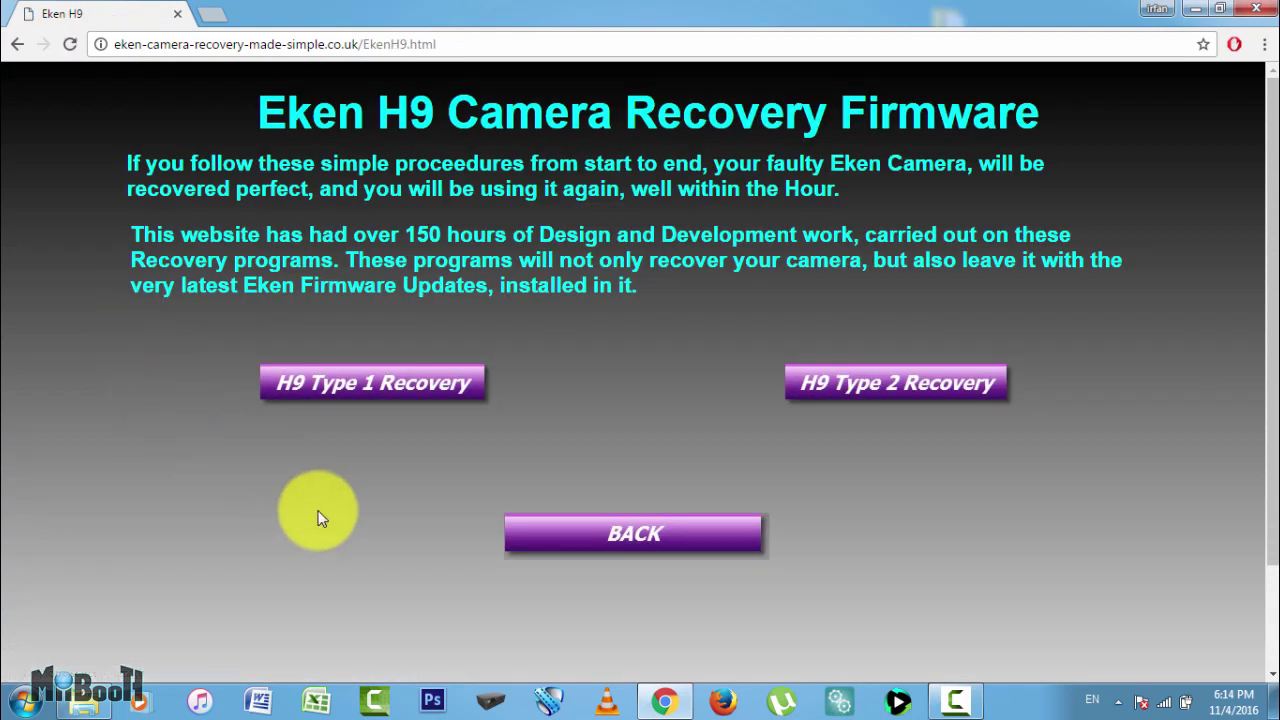
click(893, 392)
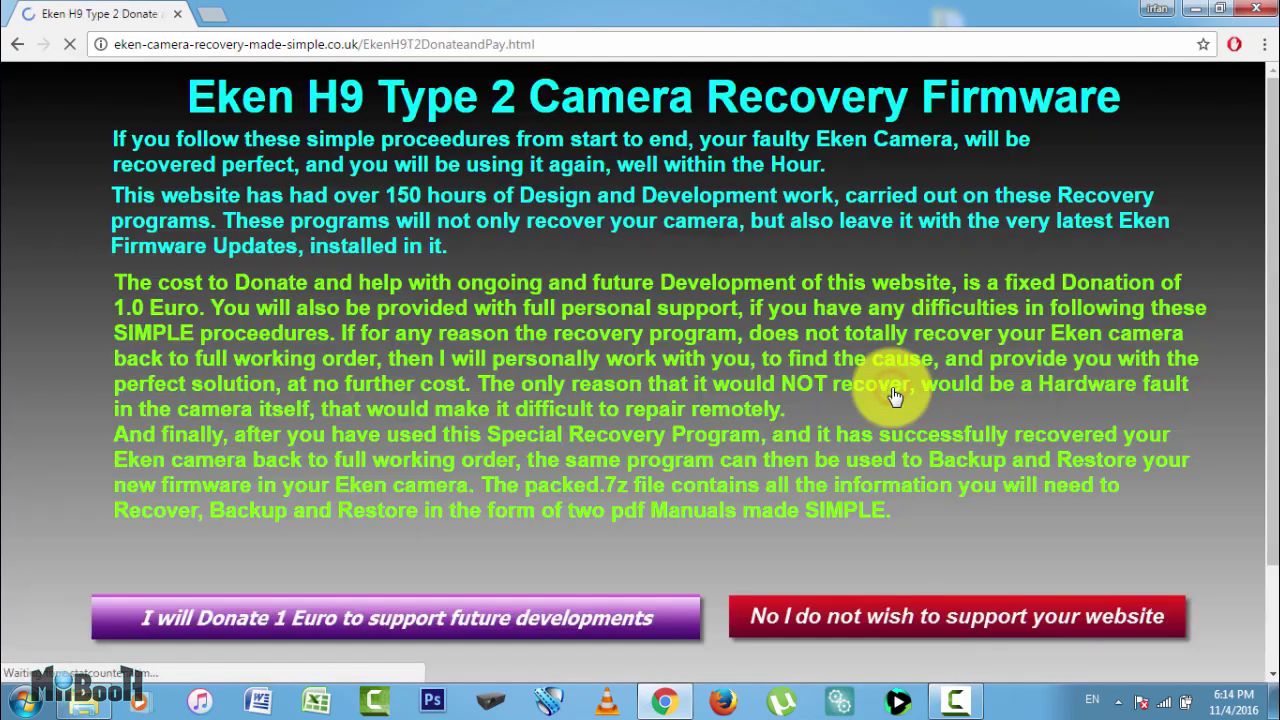
Decline the 1 Euro donation to reach the Eken H9 Type 2 recovery firmware download page
scroll(893, 392, down, 2)
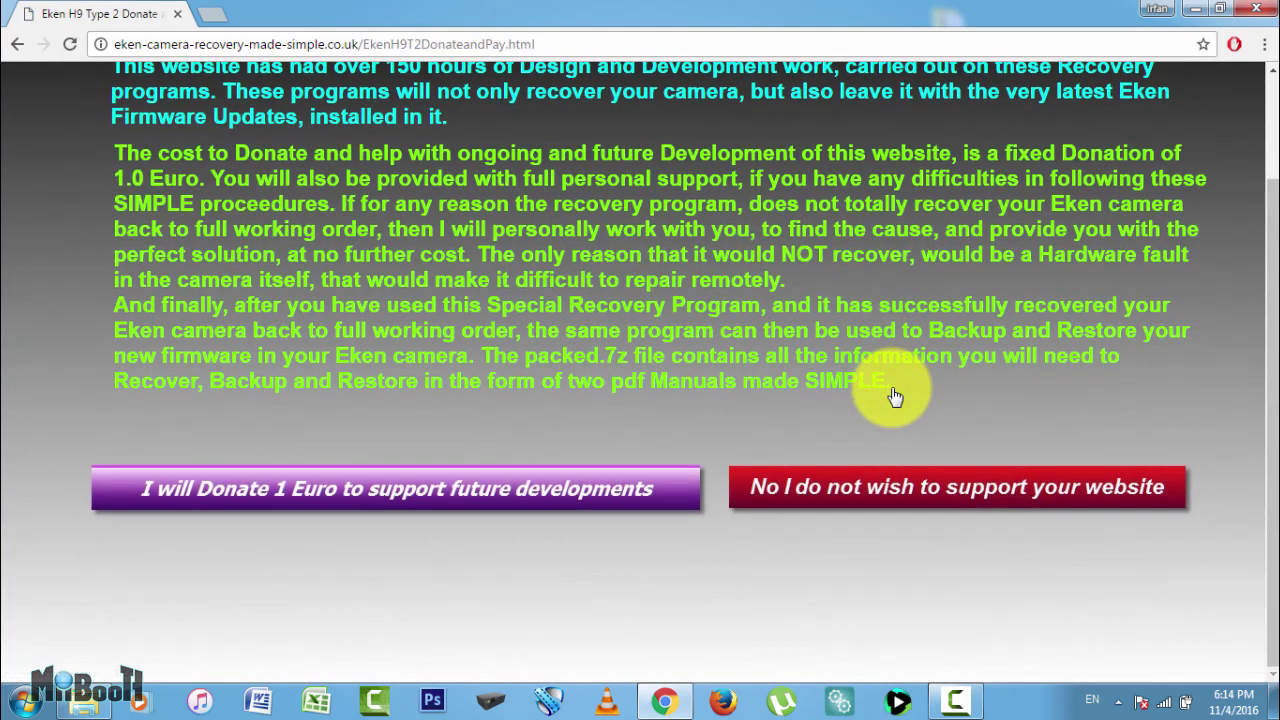
click(937, 485)
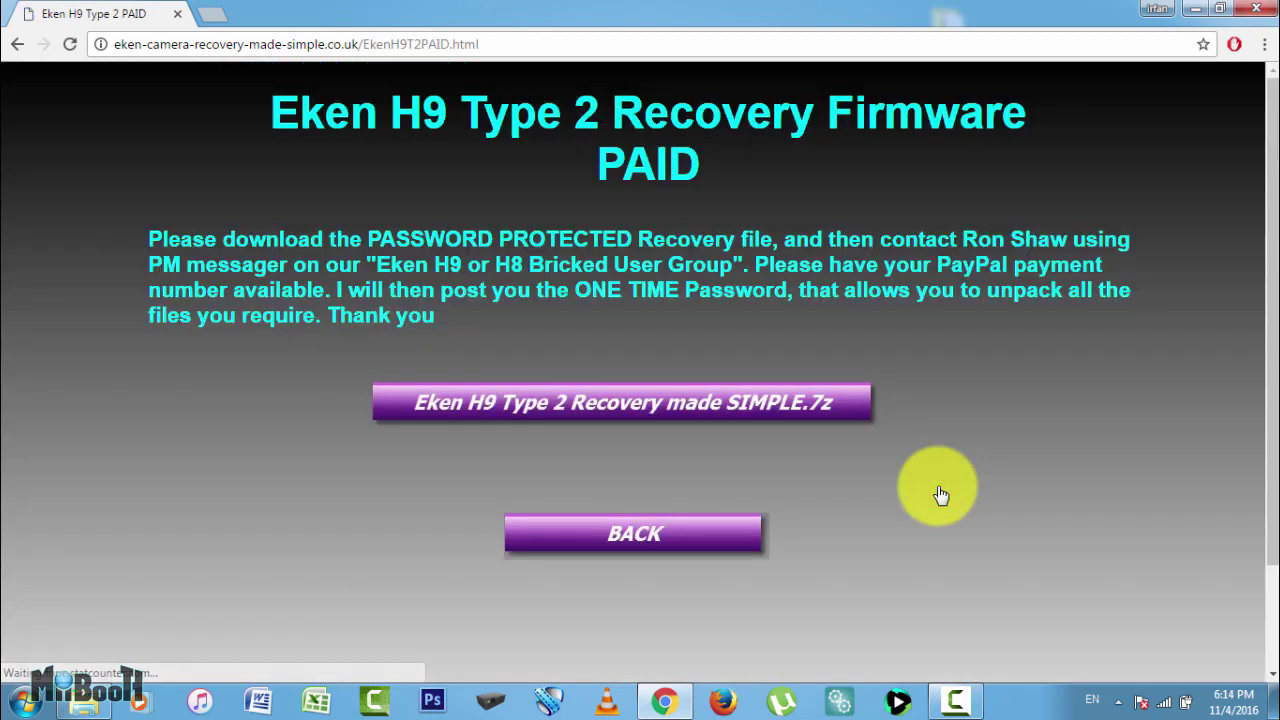
Download the Eken H9 Type 2 Recovery made SIMPLE.7z archive and paste it onto the desktop beside the Computer shortcut
click(648, 413)
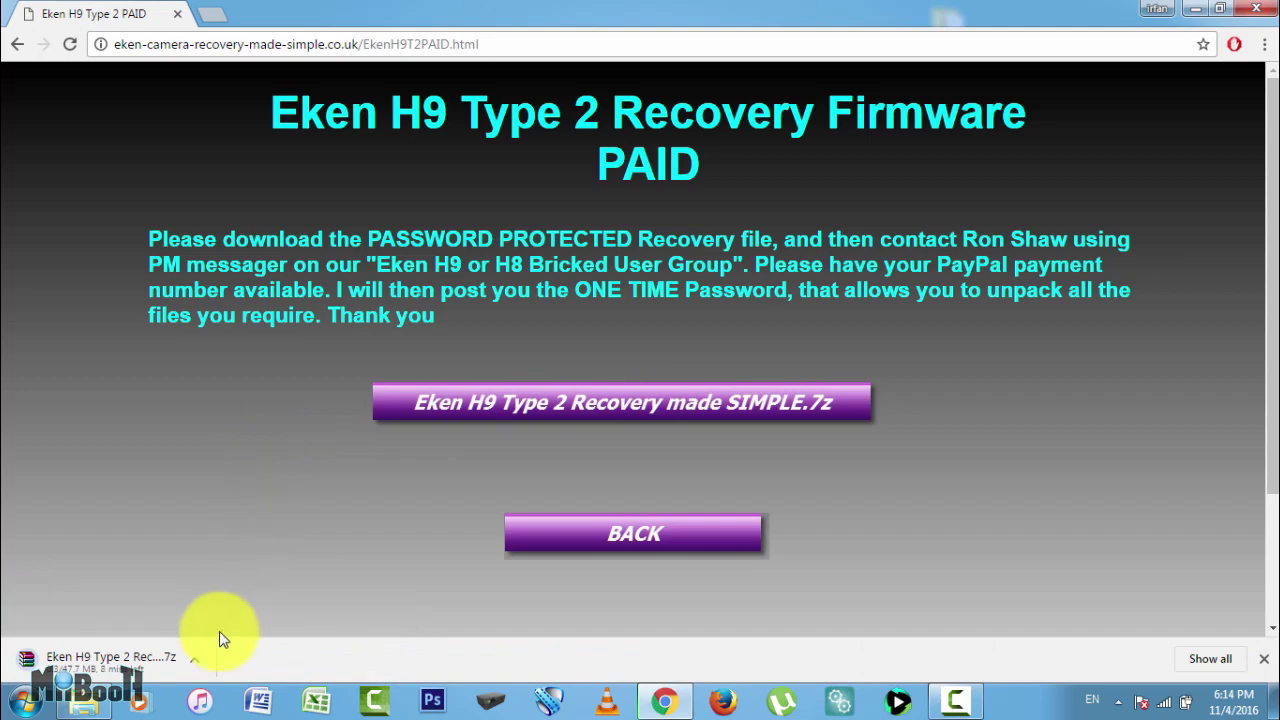
key(ctrl+j)
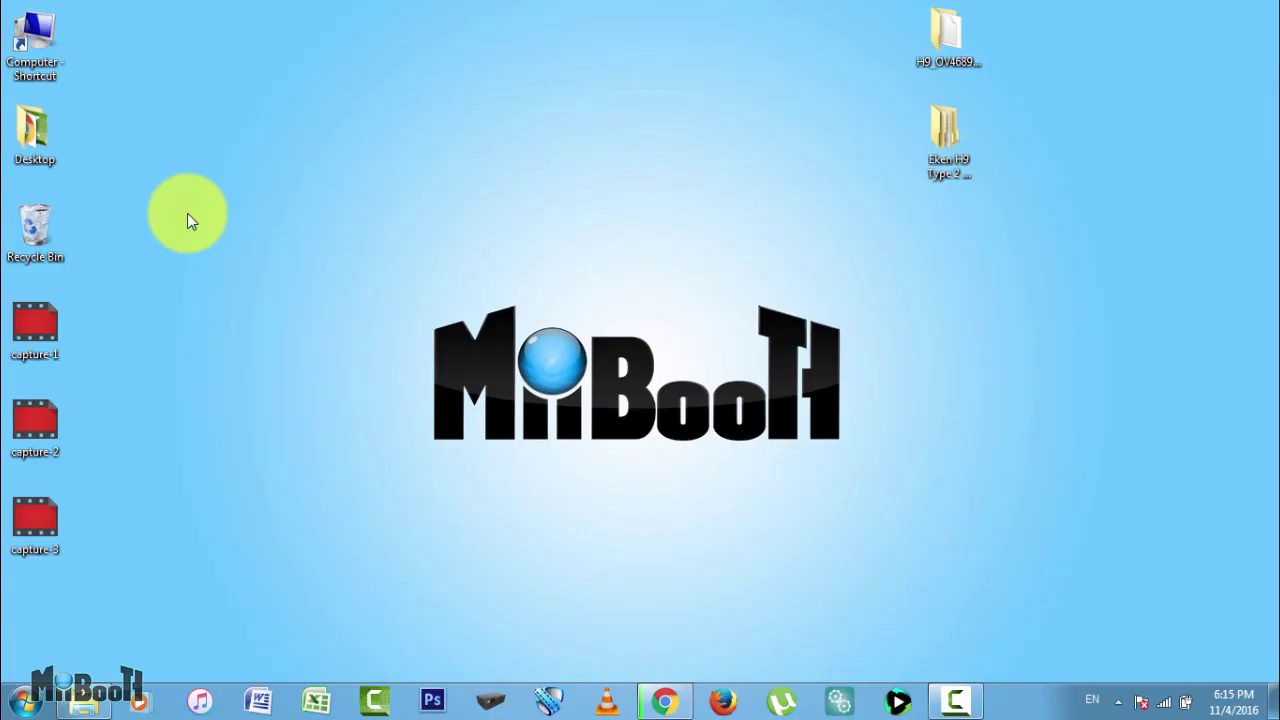
right_click(189, 215)
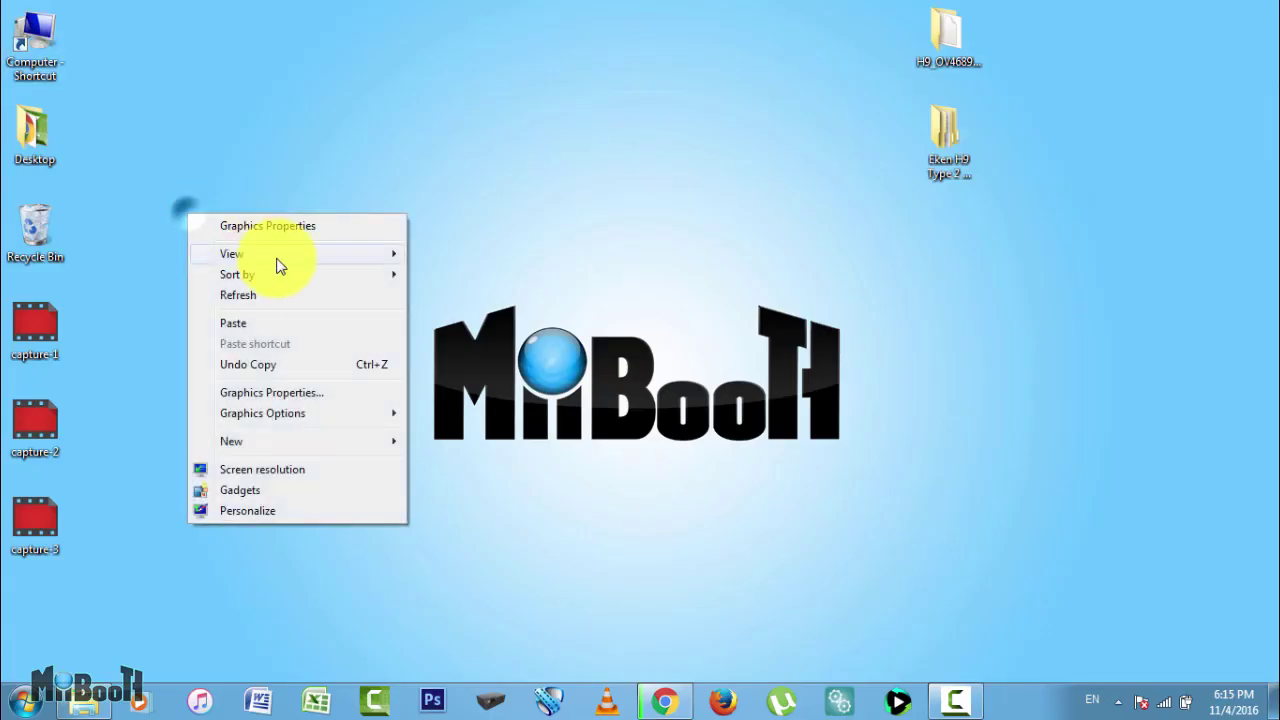
click(286, 318)
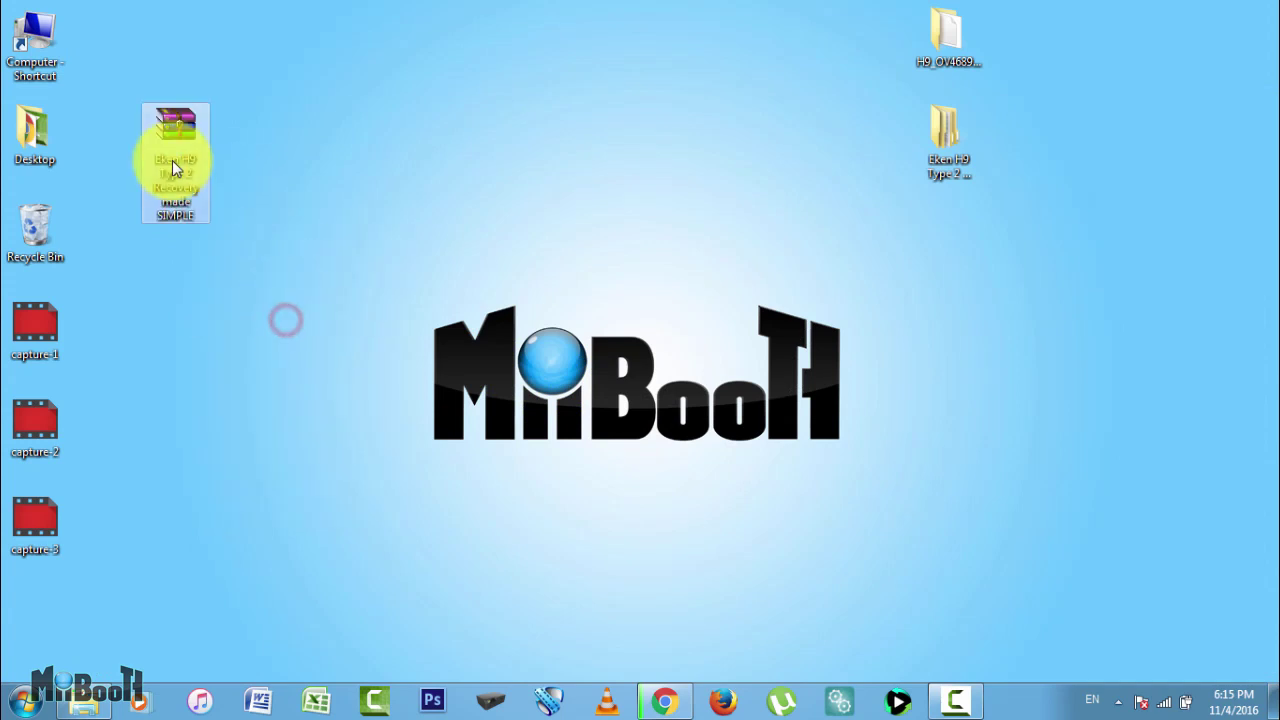
drag(172, 160, 116, 56)
Try to extract the Eken H9 Type 2 recovery archive onto the desktop and cancel at the password request
right_click(116, 56)
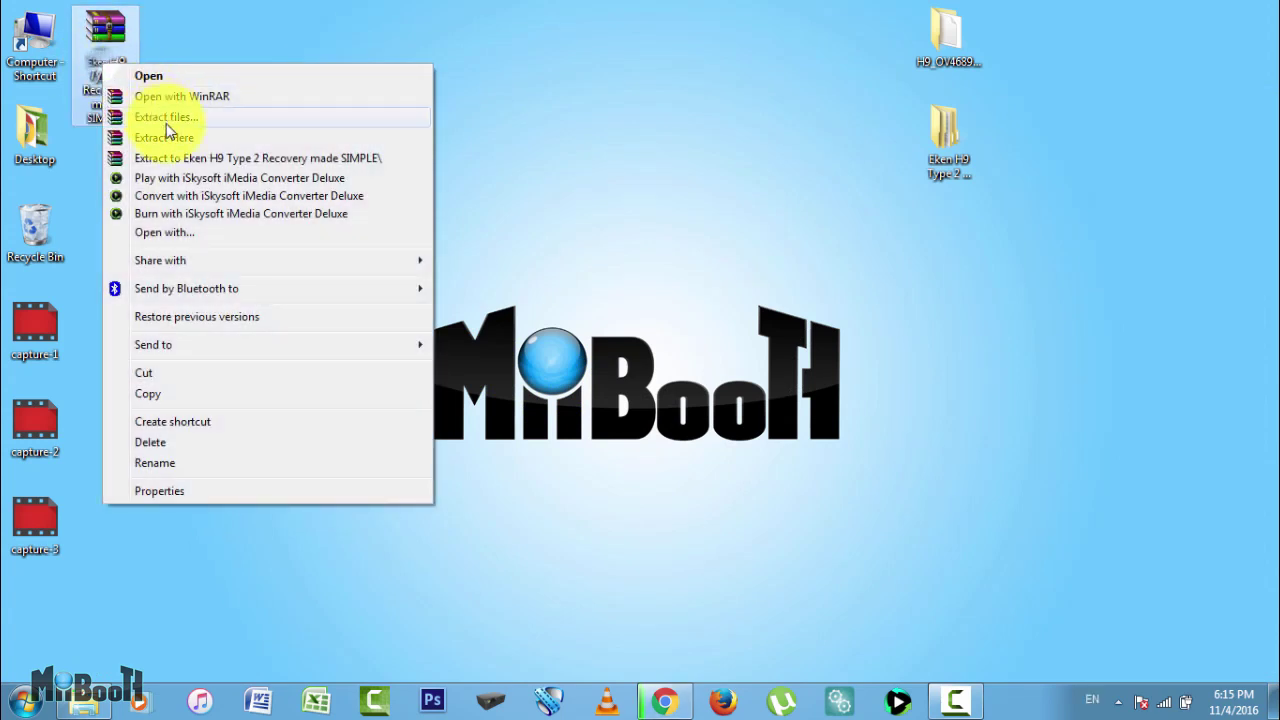
click(166, 133)
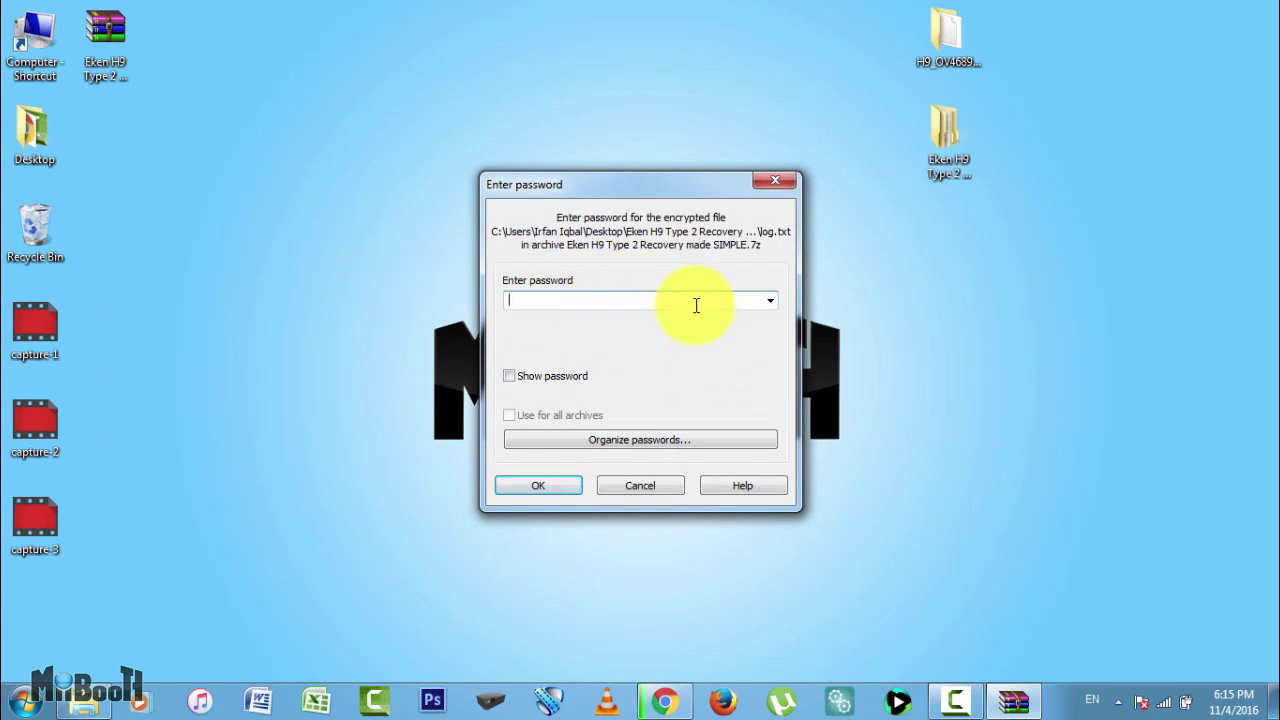
click(655, 488)
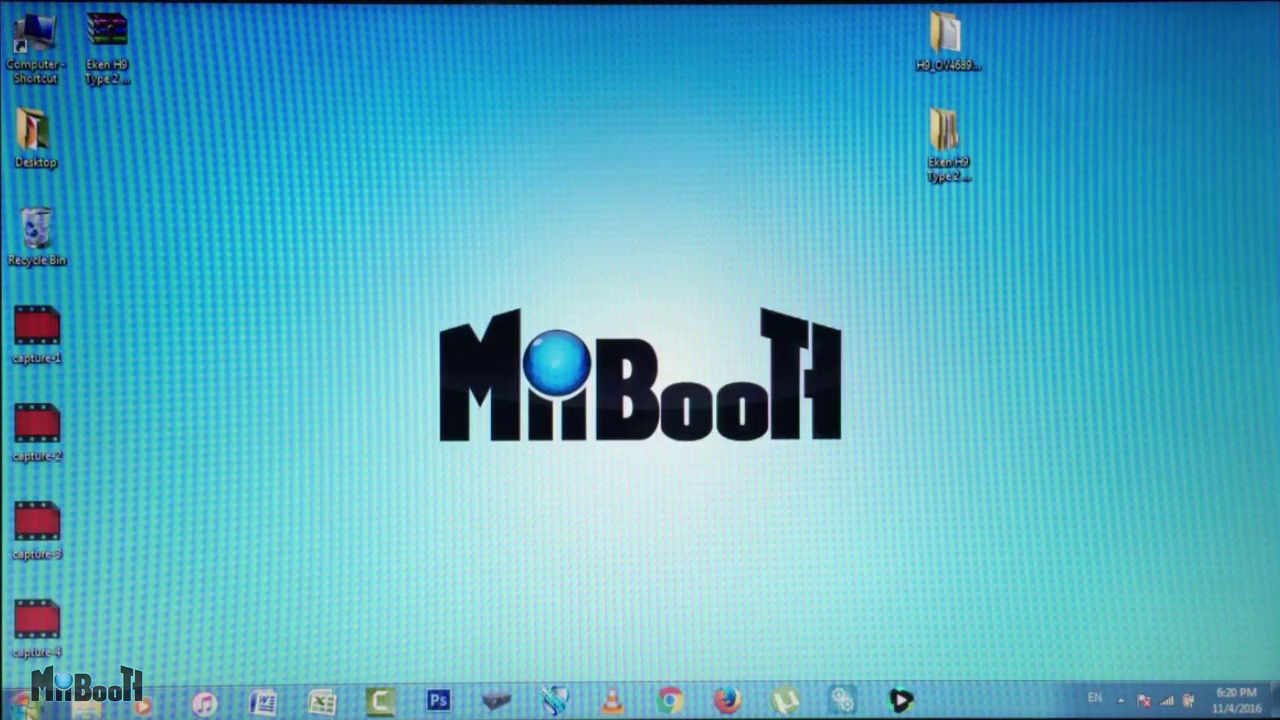
Restart the computer into the Windows 7 Advanced Boot Options
key(super)
mouse_move(335, 657)
click(391, 623)
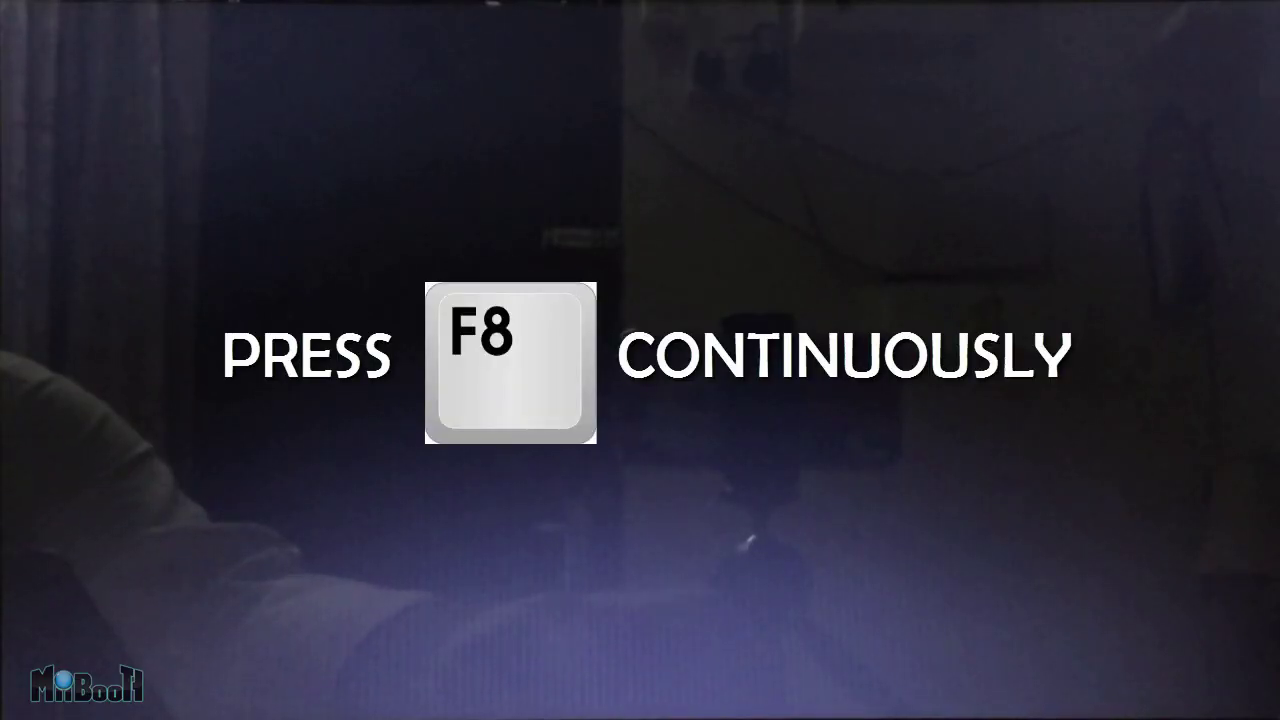
key(F8)
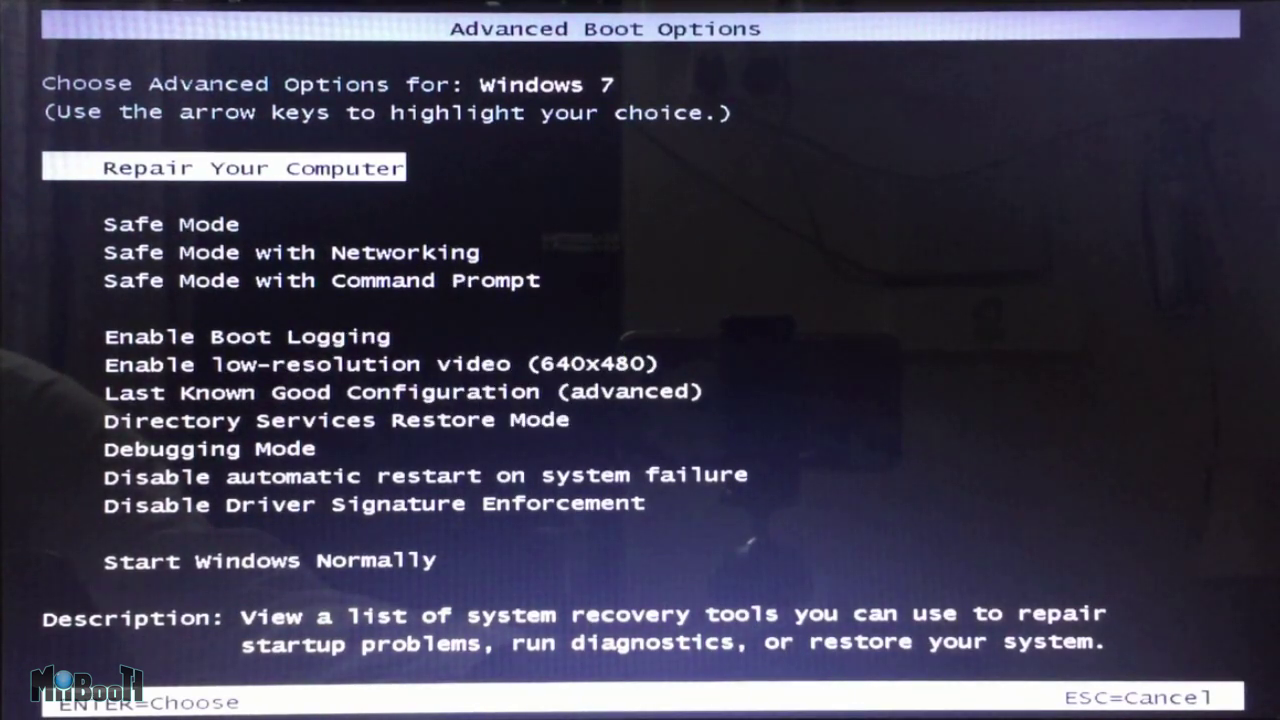
Start Windows with the Disable Driver Signature Enforcement option
key(Down)
key(Down)
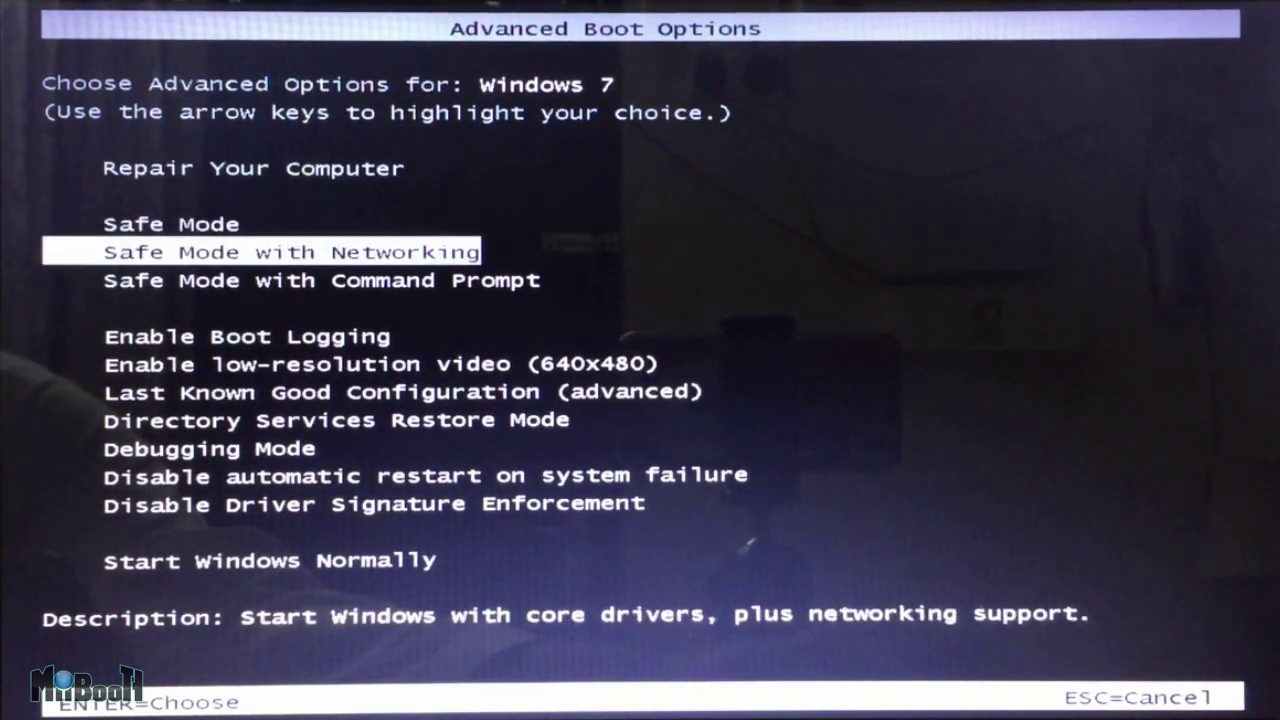
key(Down)
key(Down)
key(Down)
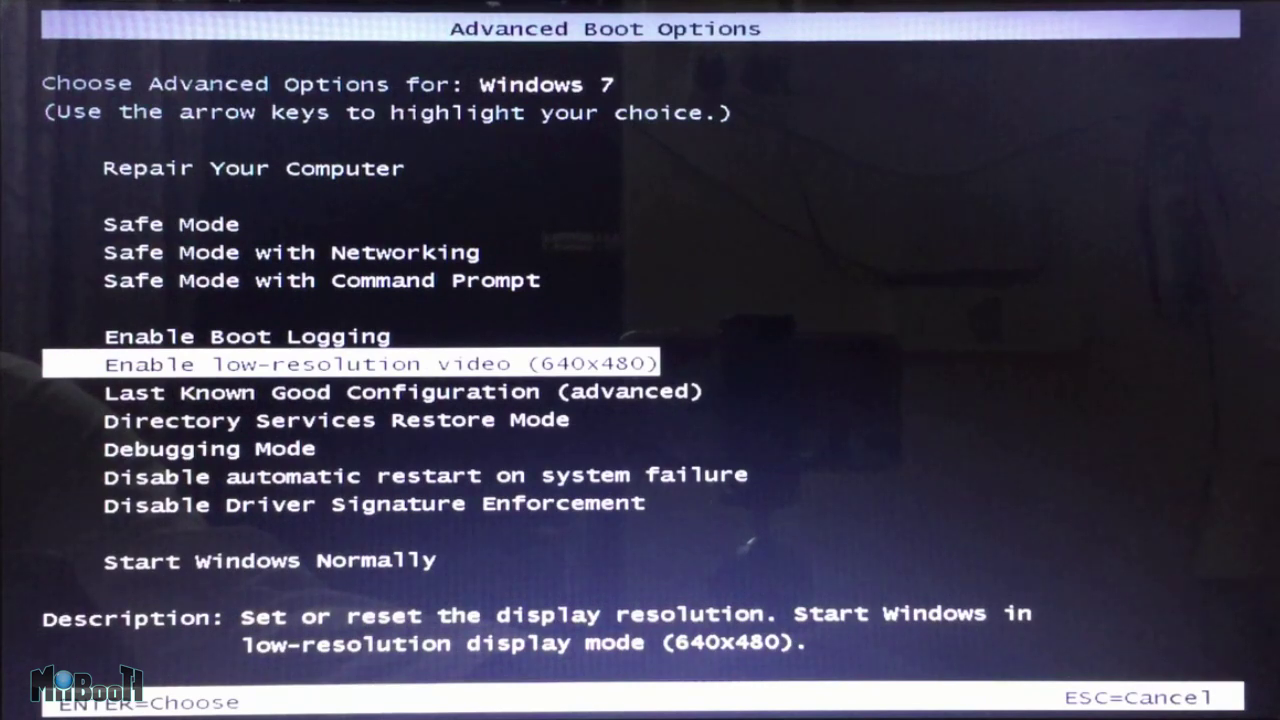
key(Down)
key(Down)
key(Down)
key(Down)
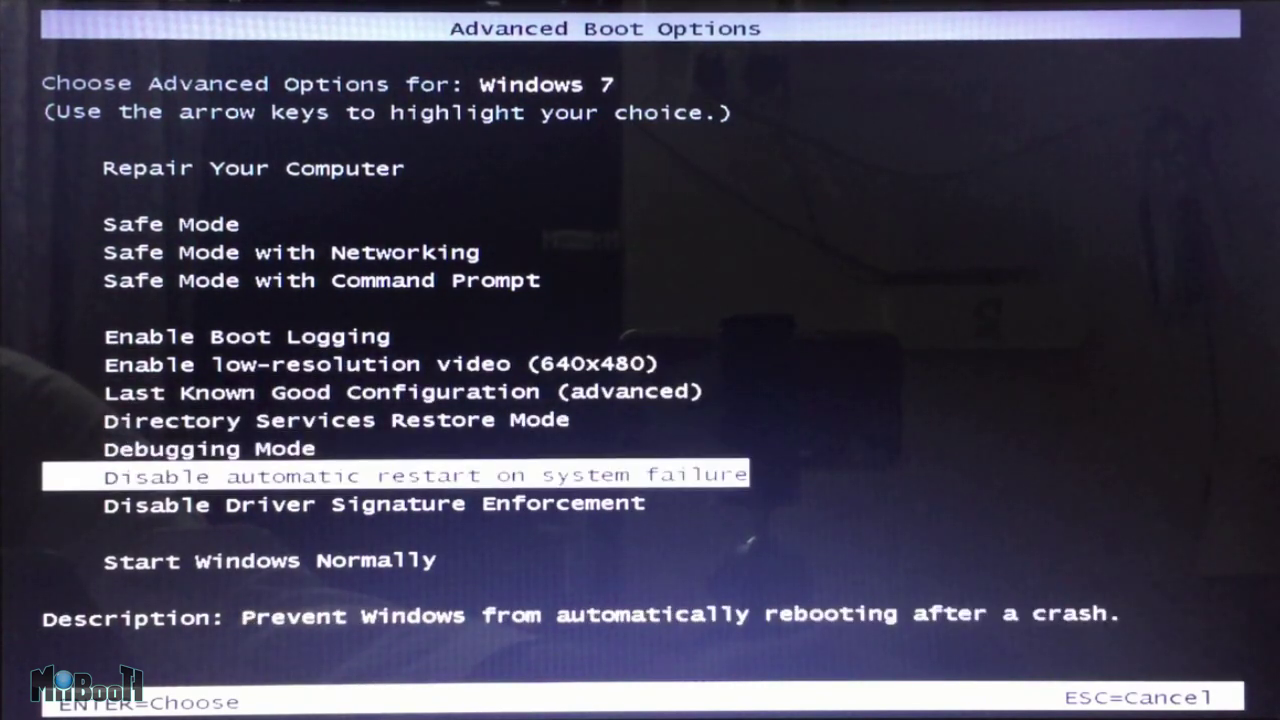
key(Down)
key(Return)
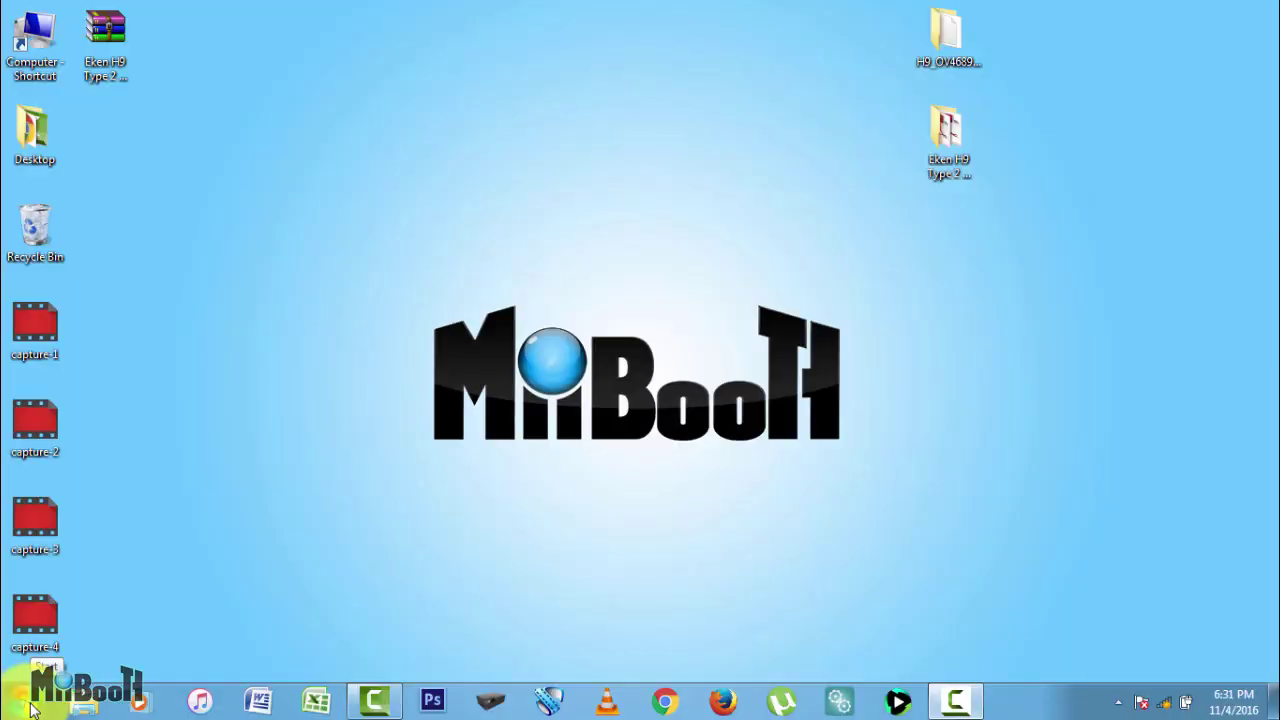
Find and open Device Manager, narrow its window and move it into the desktop's upper corner
click(22, 700)
text(ed)
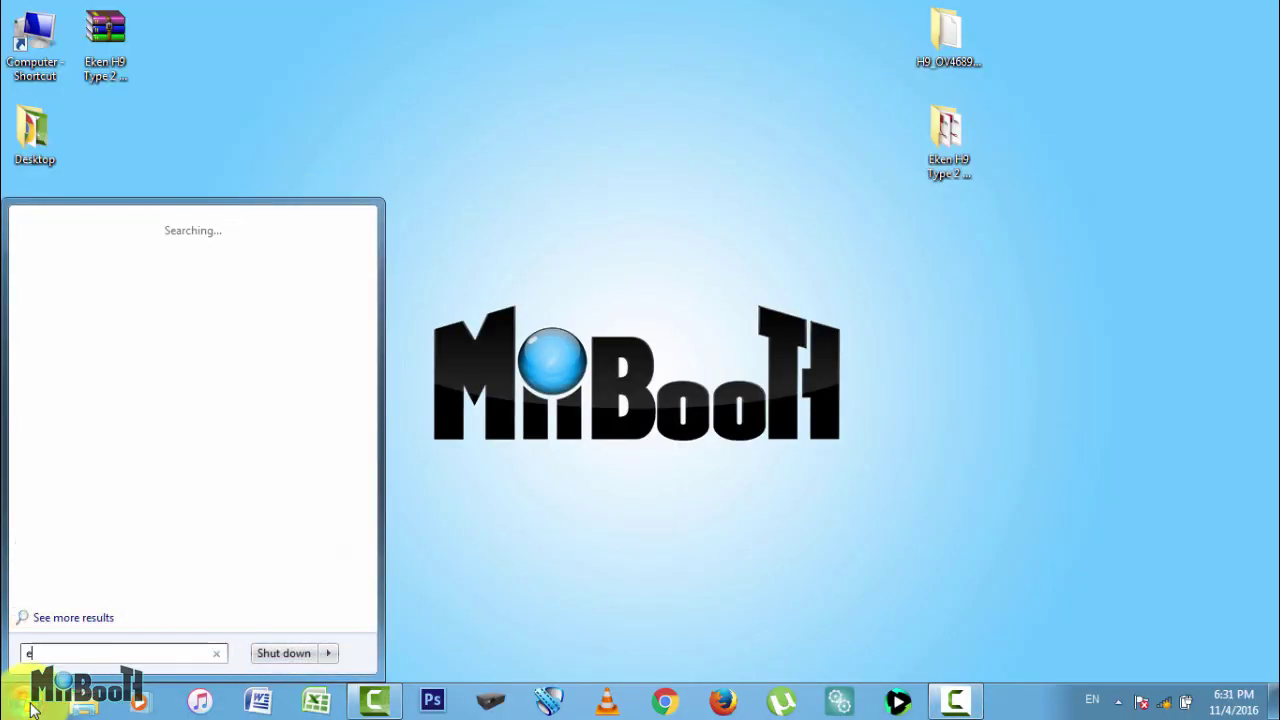
key(BackSpace)
key(BackSpace)
text(devi)
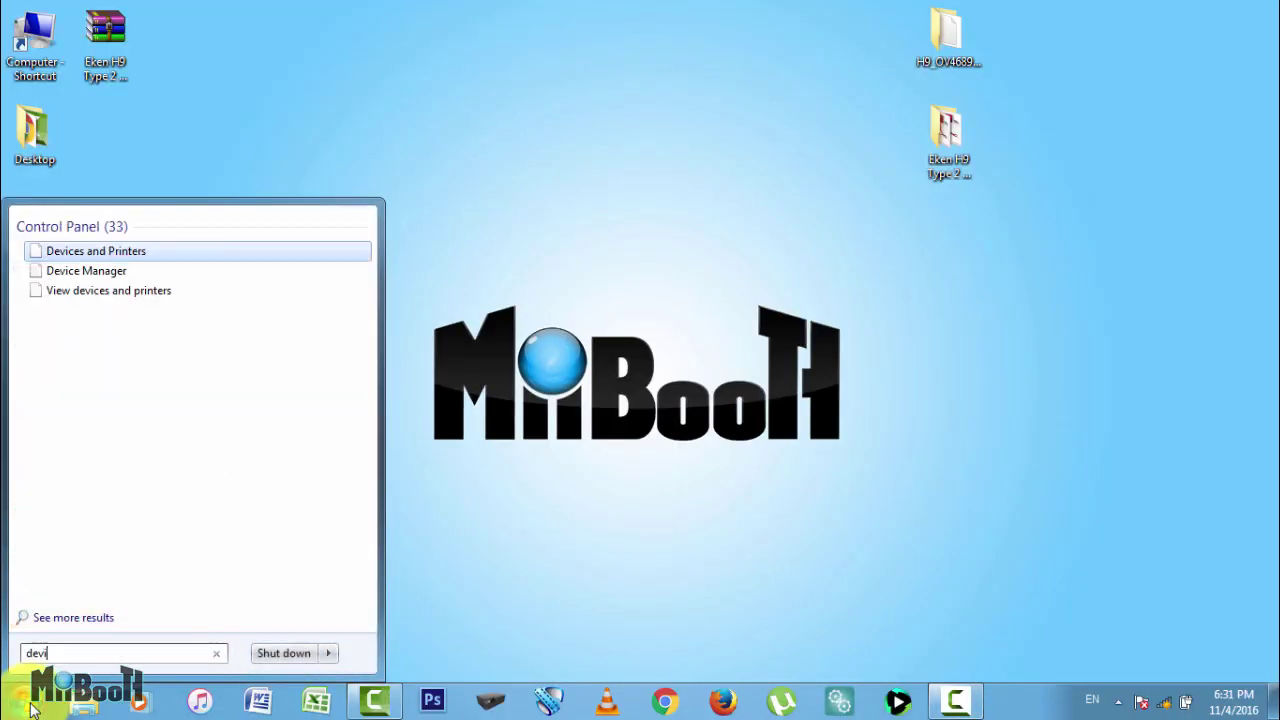
text(ce manager)
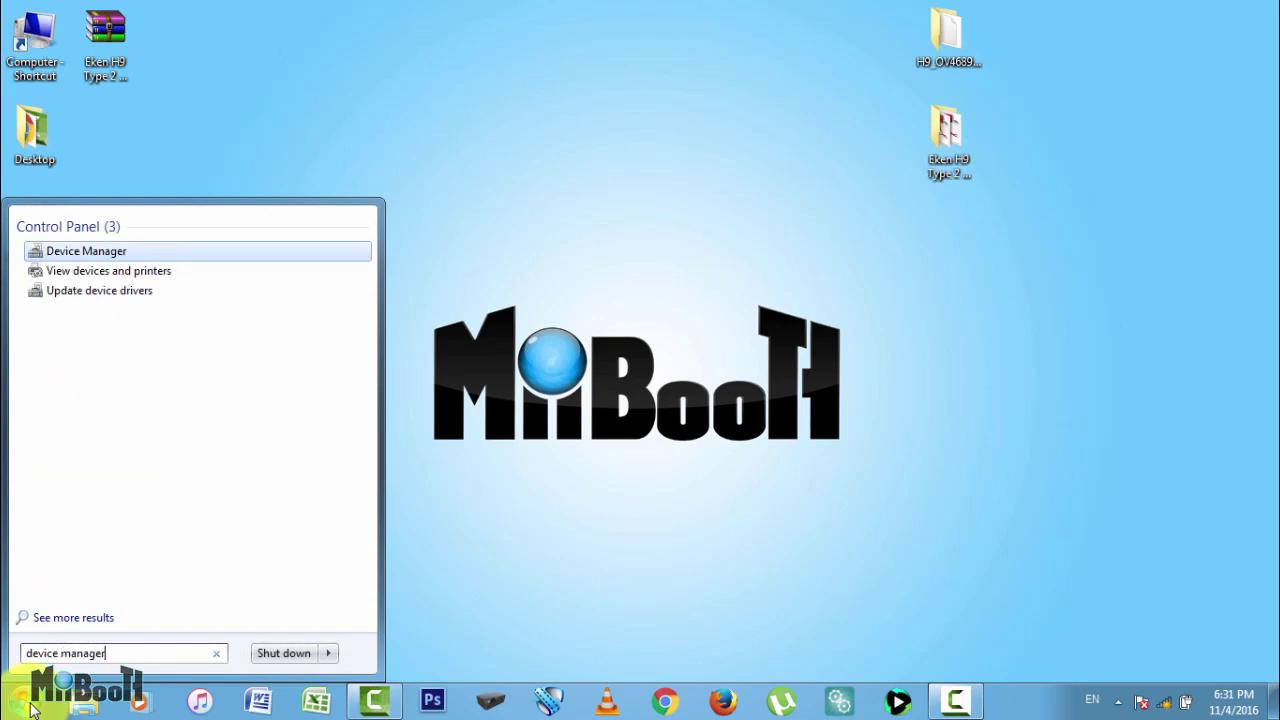
key(Return)
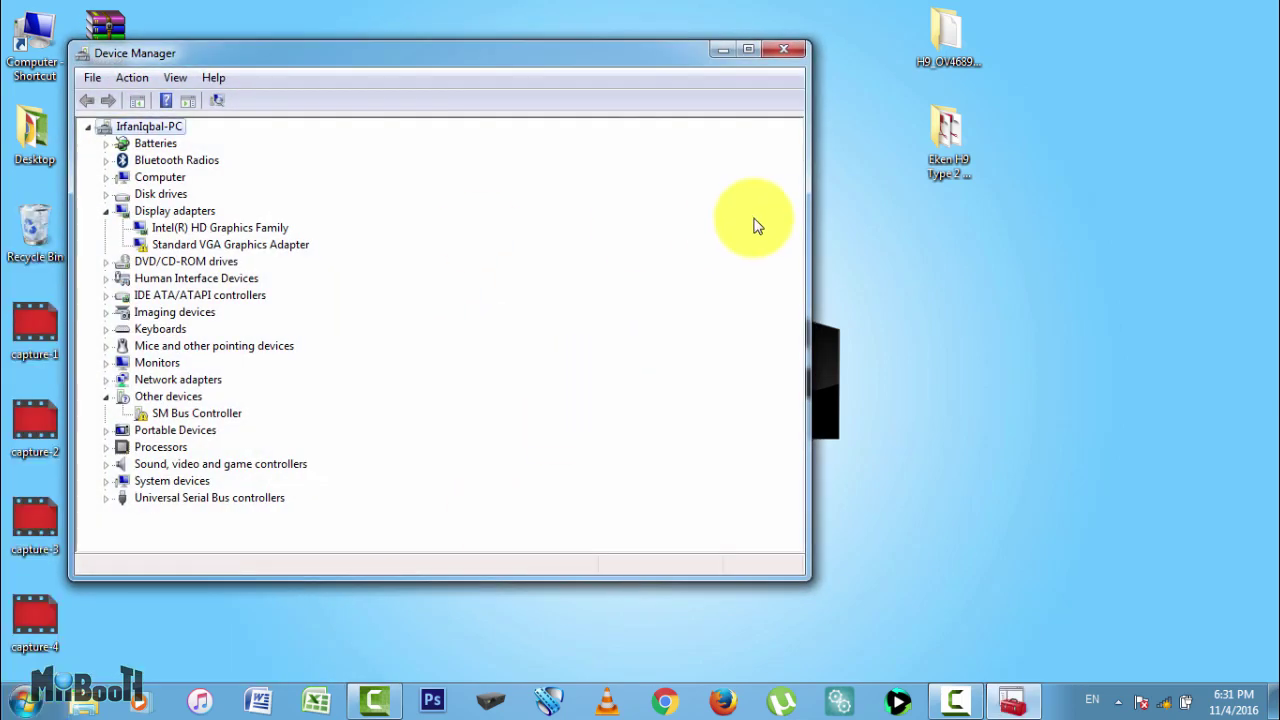
drag(810, 221, 329, 206)
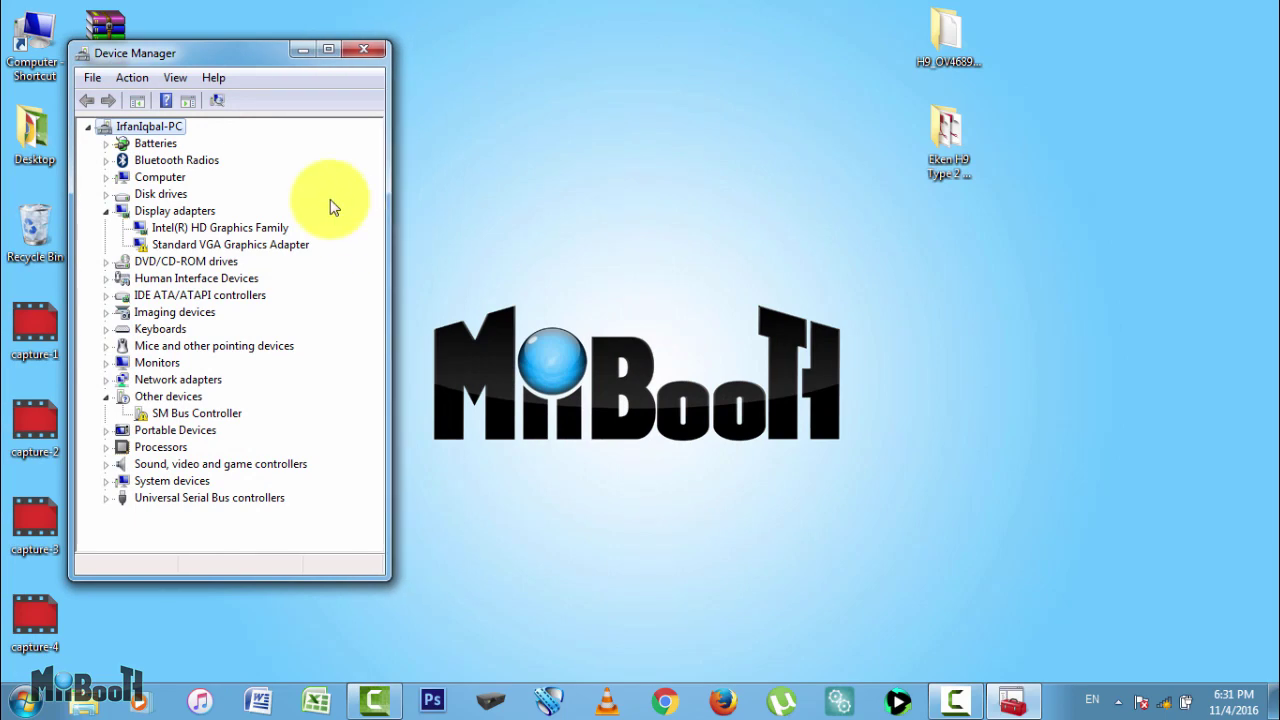
drag(245, 51, 185, 18)
Open subfolder 1 of the Eken H9 Type 2 Recovery made SIMPLE folder on the desktop
click(945, 155)
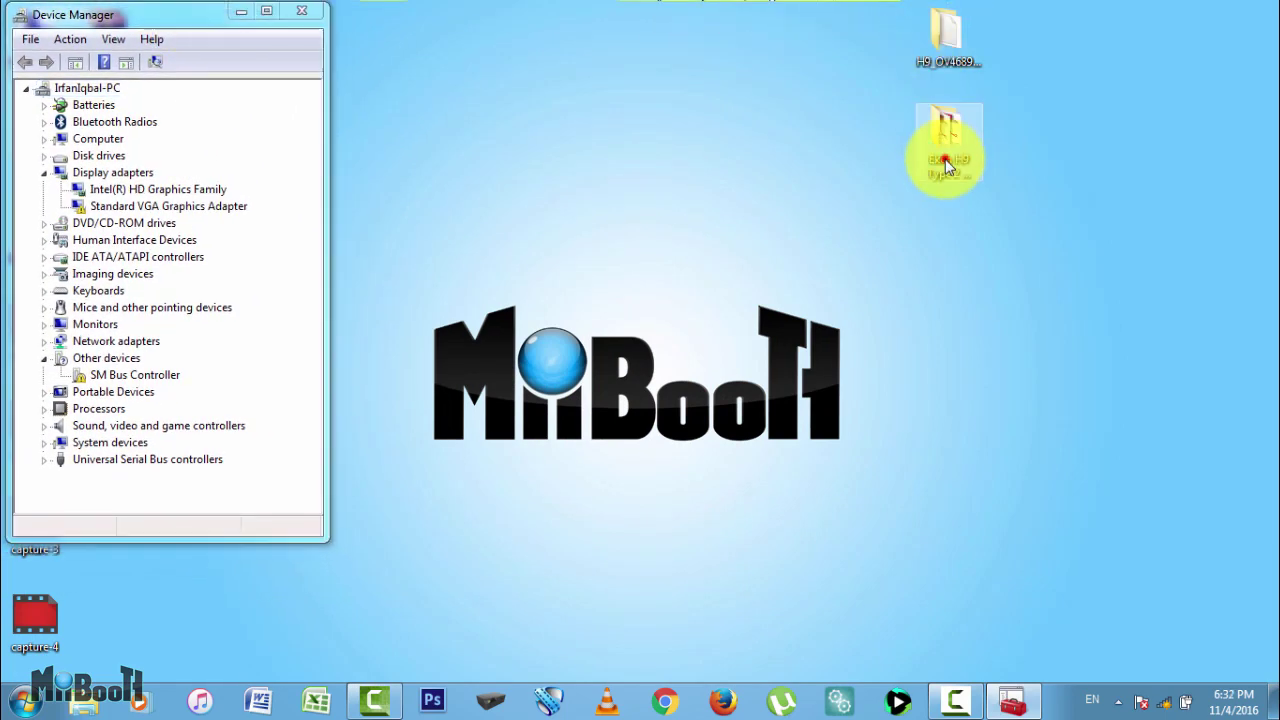
double_click(943, 188)
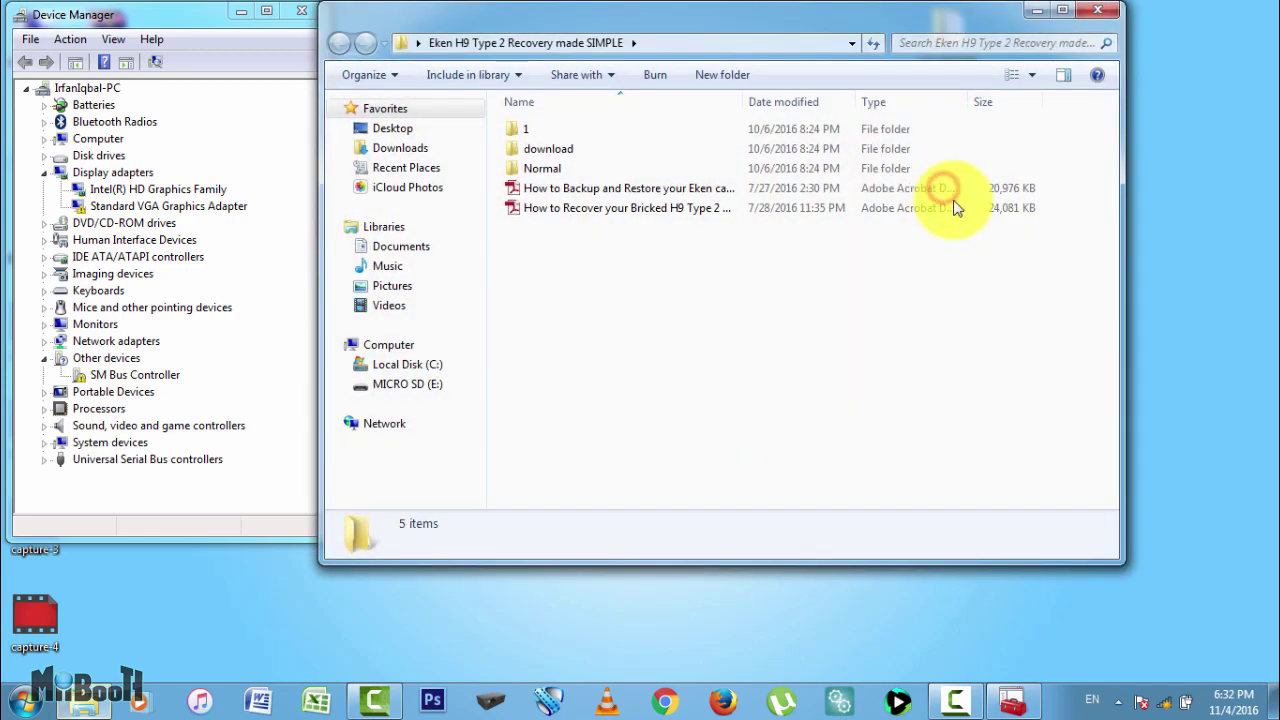
double_click(540, 138)
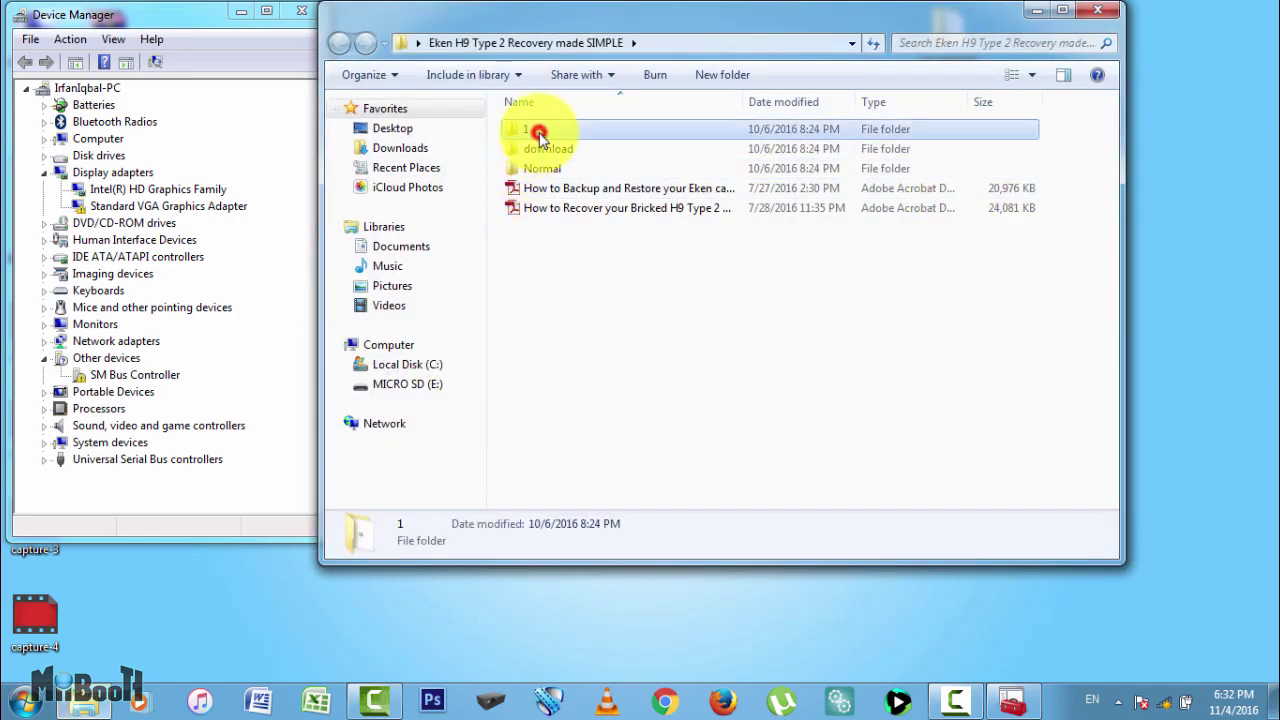
click(539, 132)
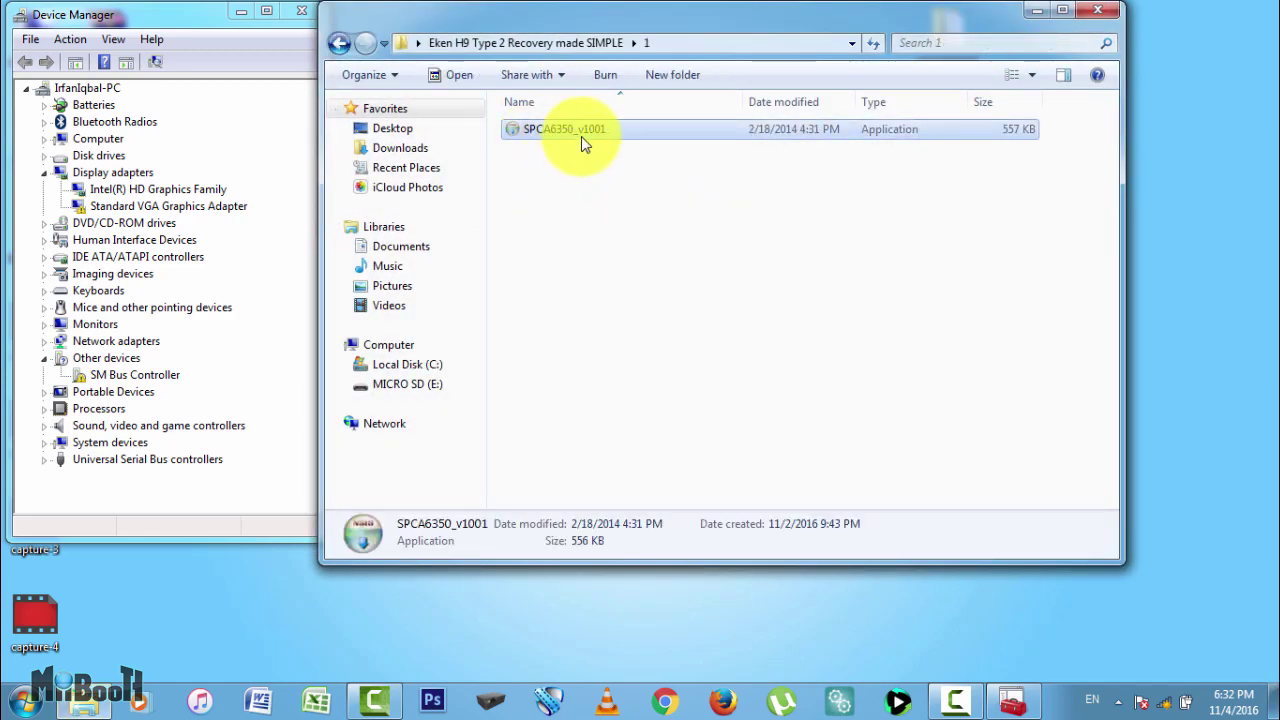
Install the SPCA6350 PC driver from SPCA6350_v1001 in English, accepting the unverified driver software, and finish the setup
double_click(587, 135)
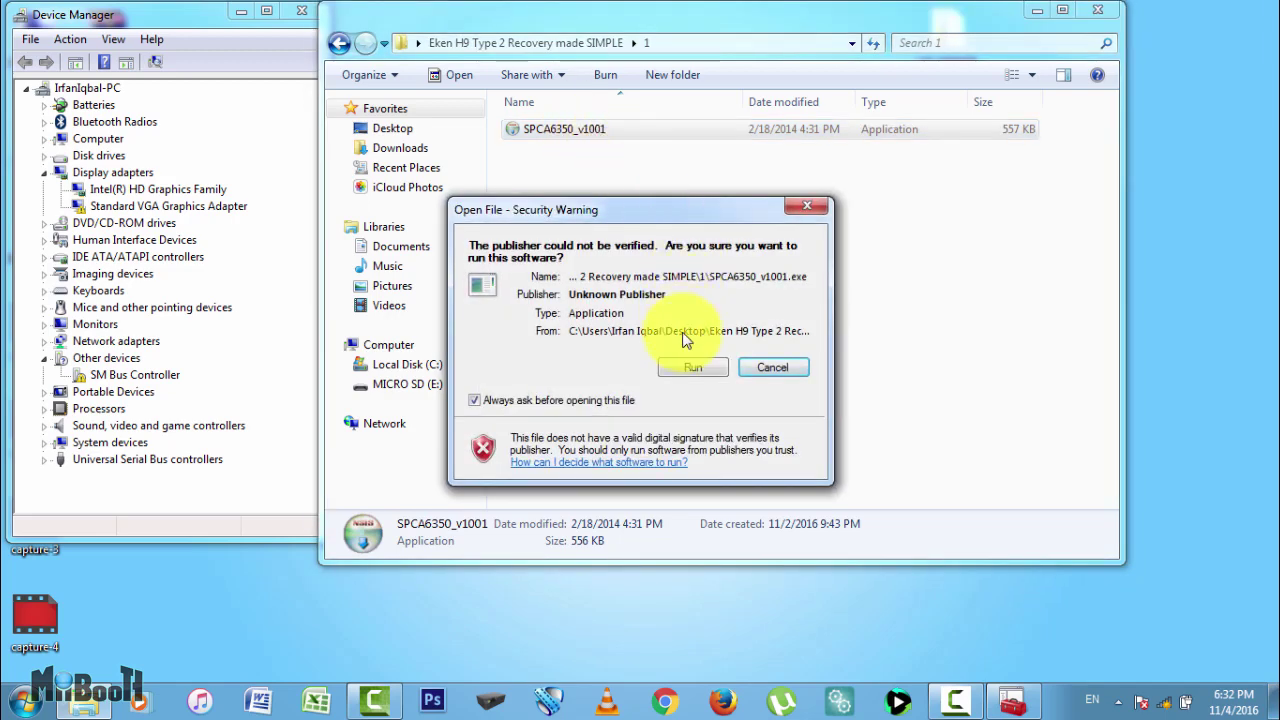
click(697, 369)
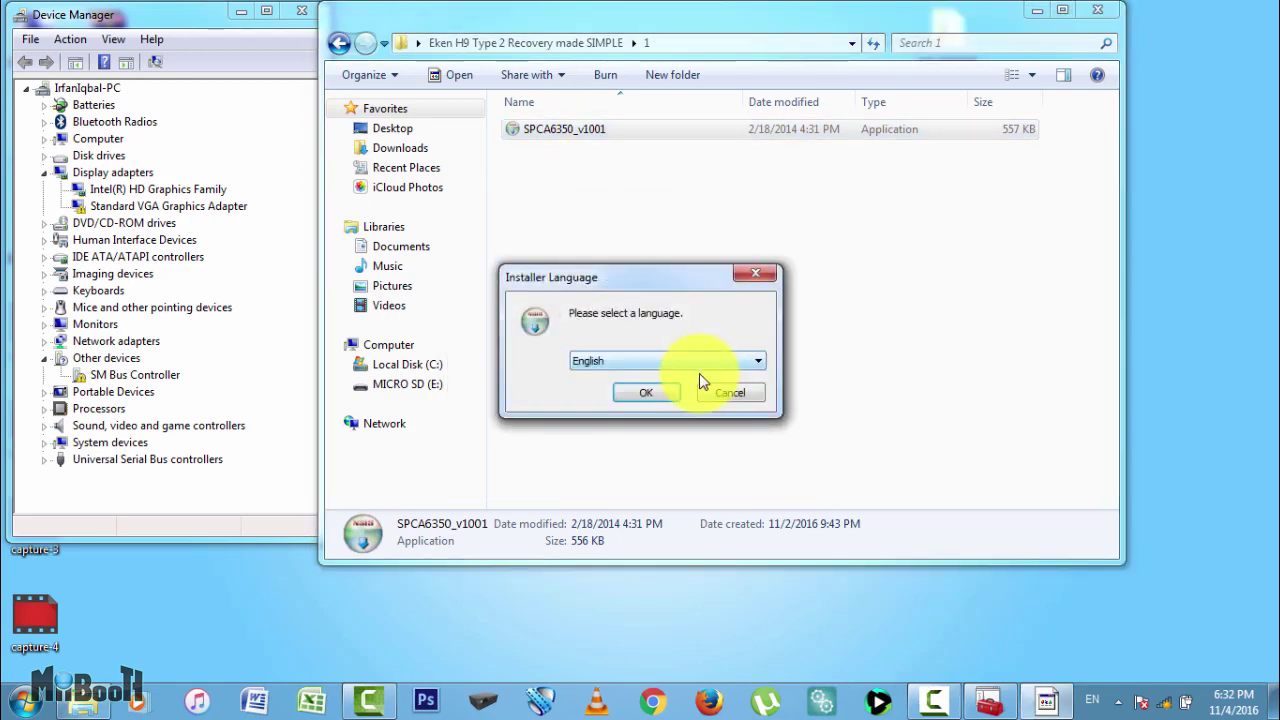
click(650, 393)
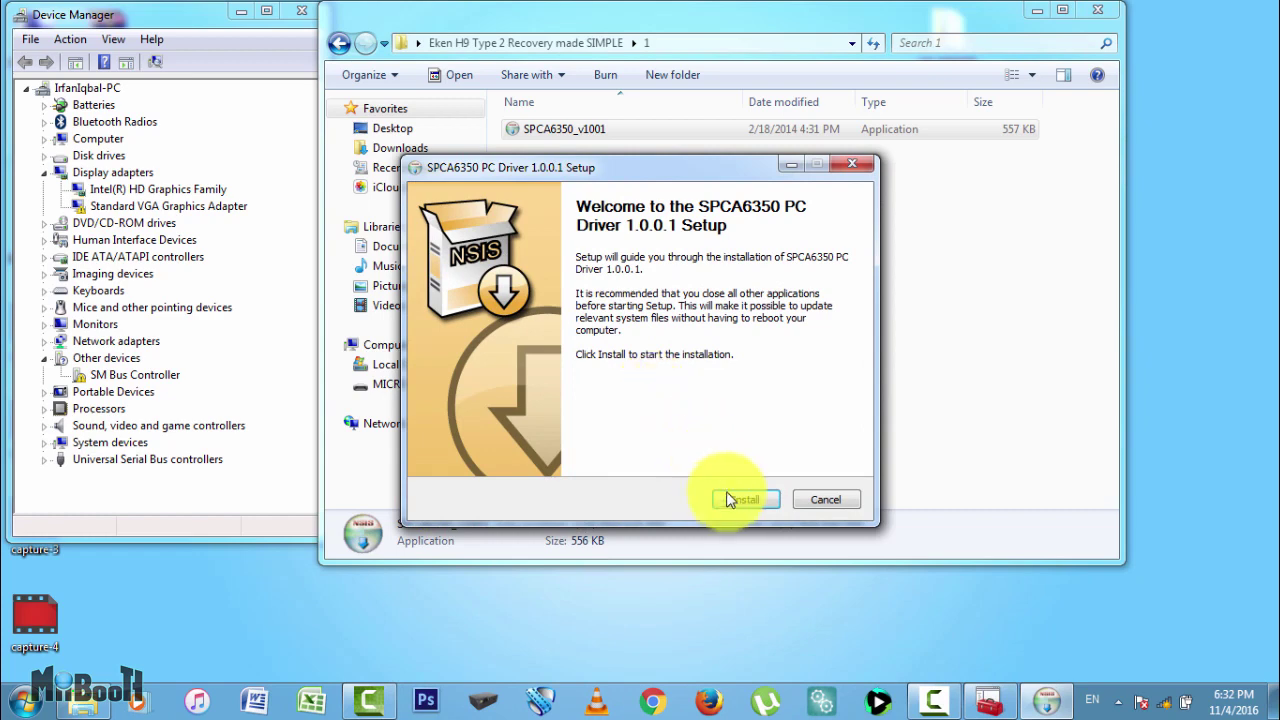
click(735, 500)
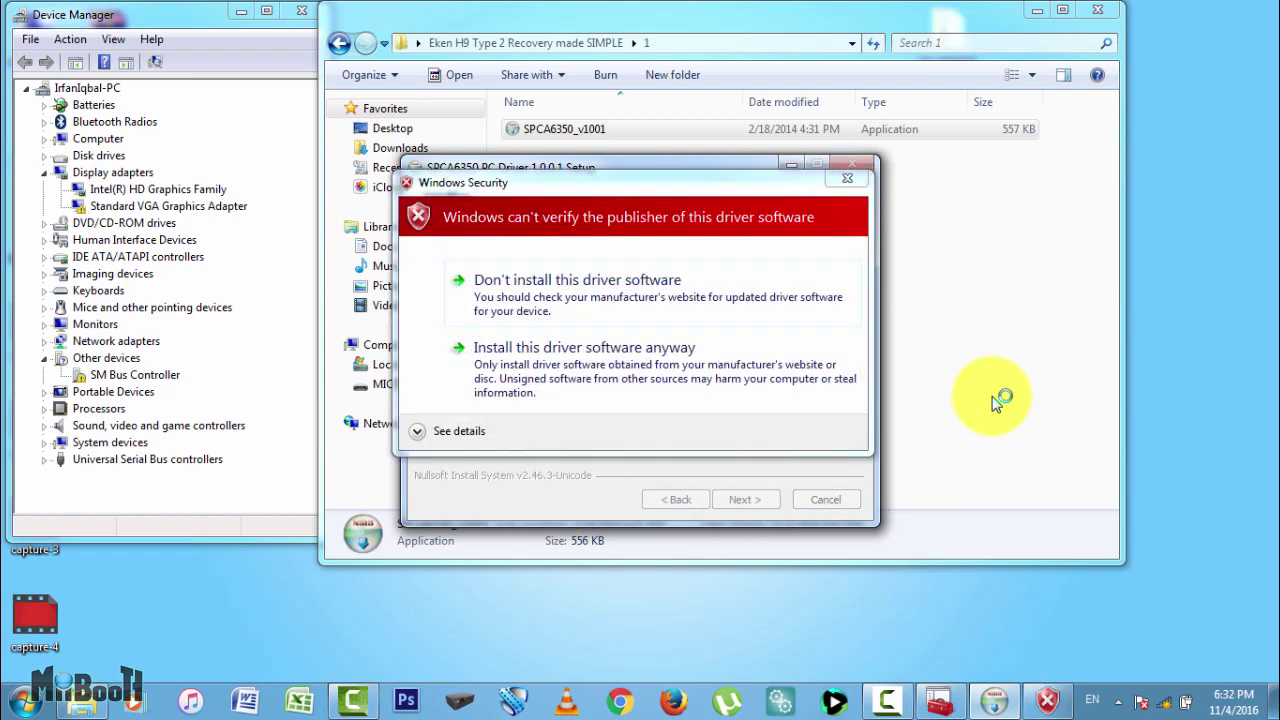
click(698, 381)
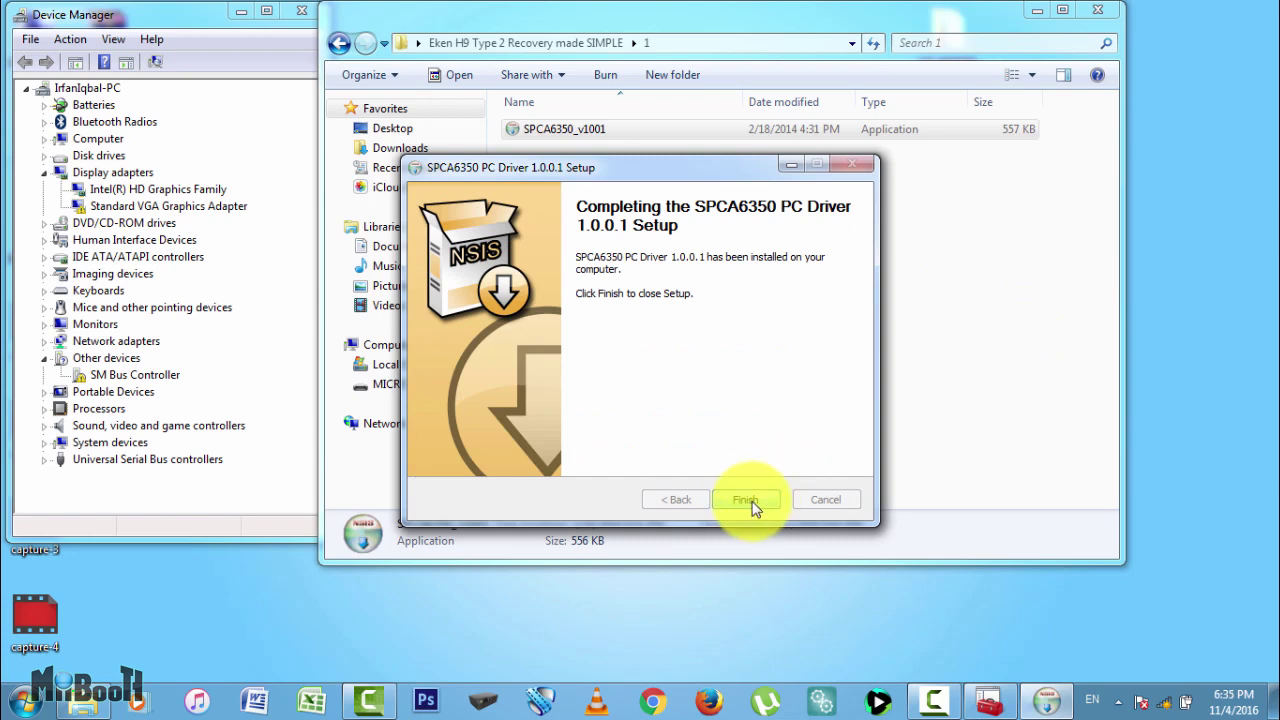
click(748, 500)
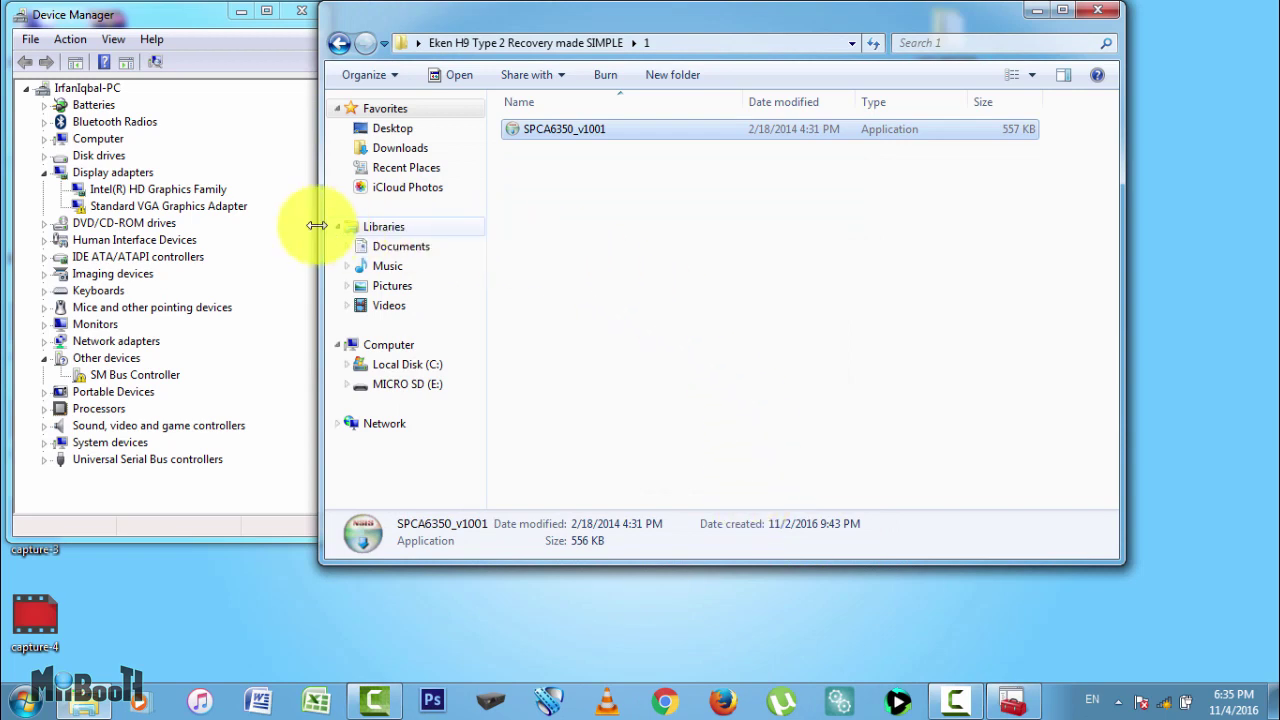
Check the Icatch(X) 6350 devices under Imaging devices and Universal Serial Bus controllers, and close Device Manager
click(46, 274)
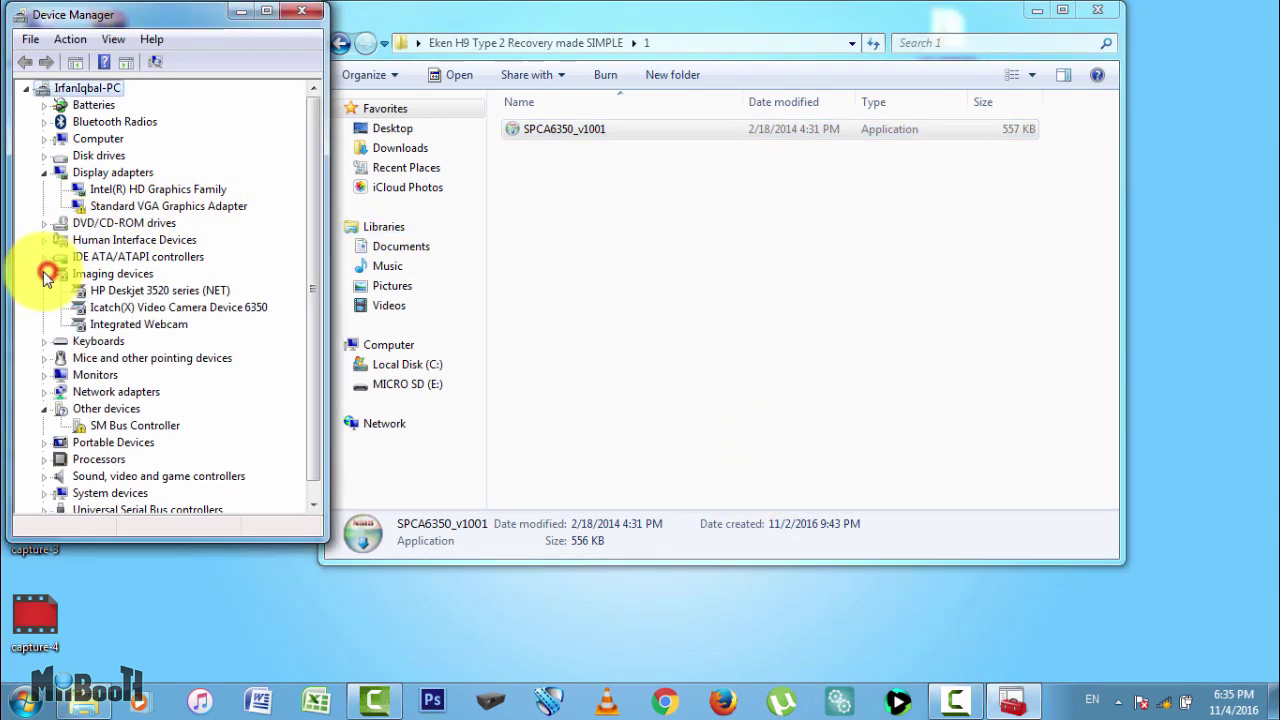
click(100, 310)
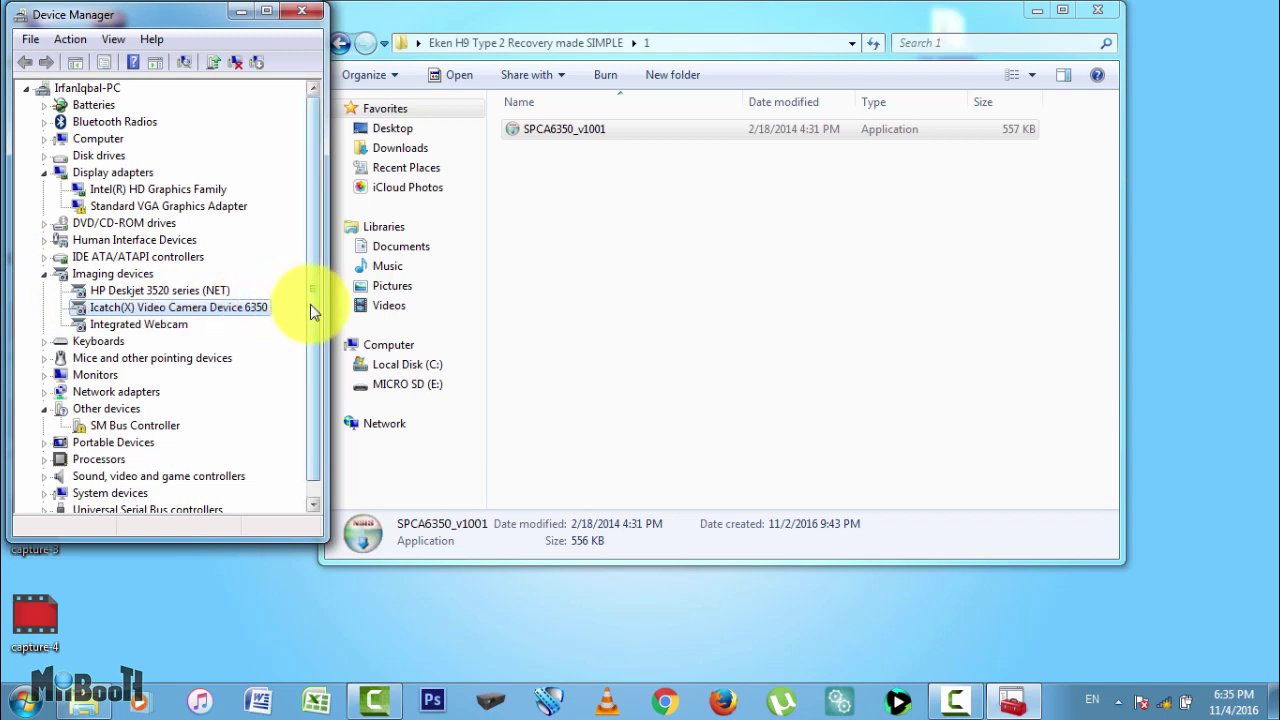
drag(310, 304, 322, 350)
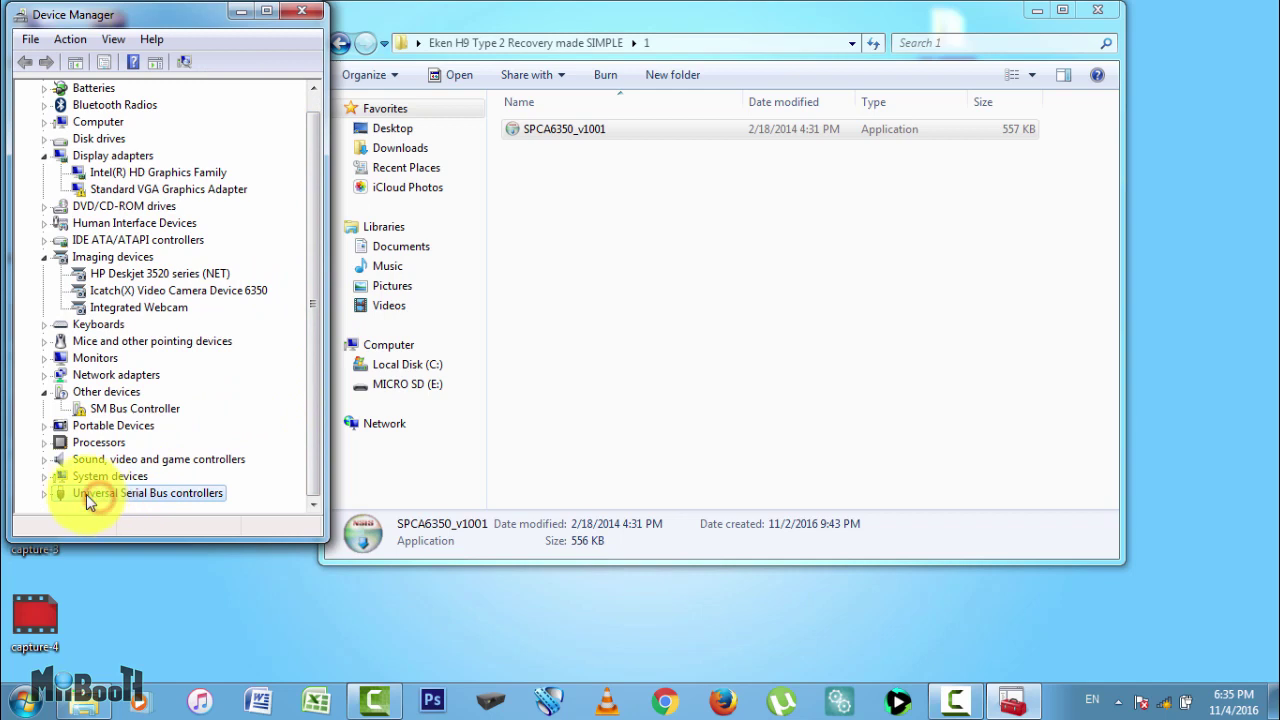
click(46, 494)
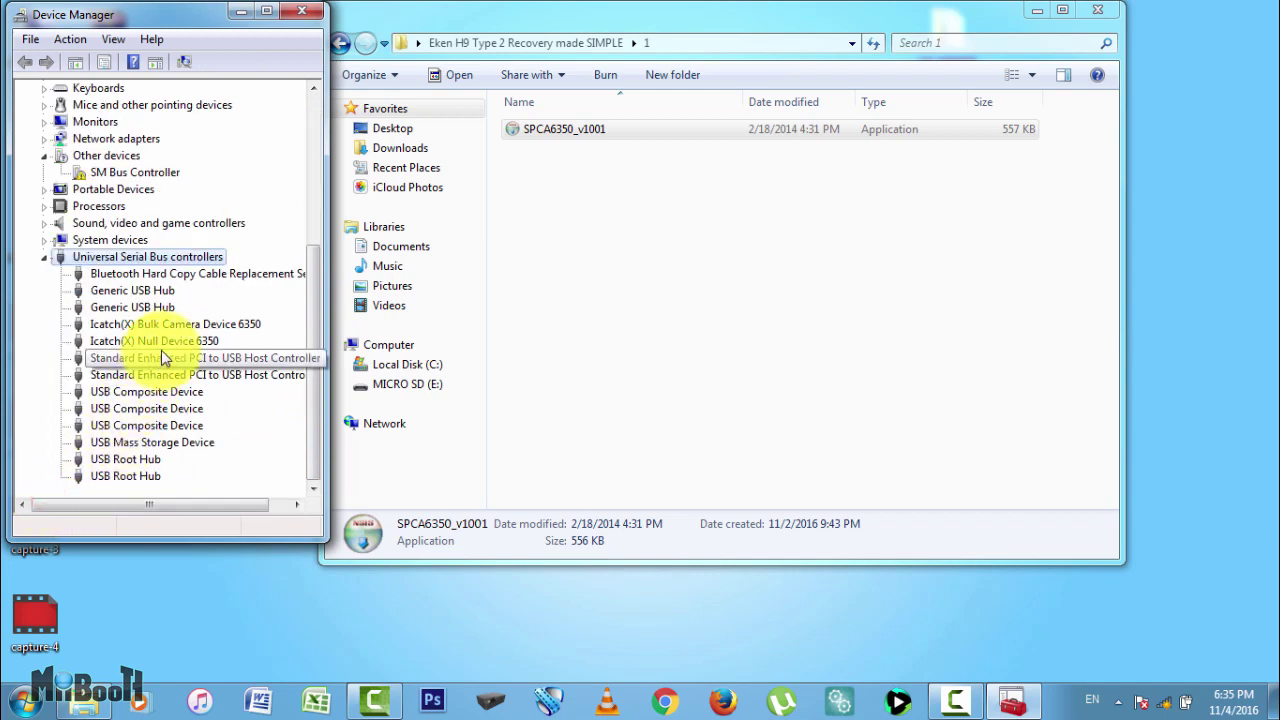
click(184, 326)
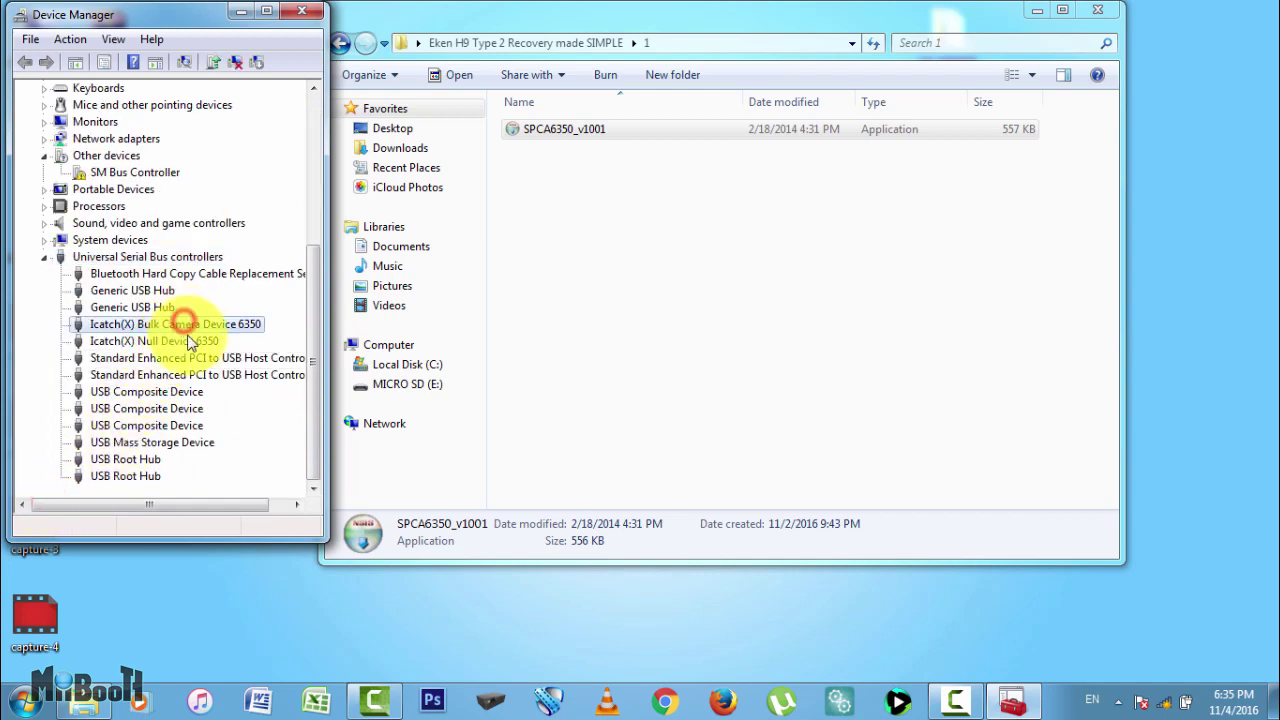
click(188, 341)
click(193, 324)
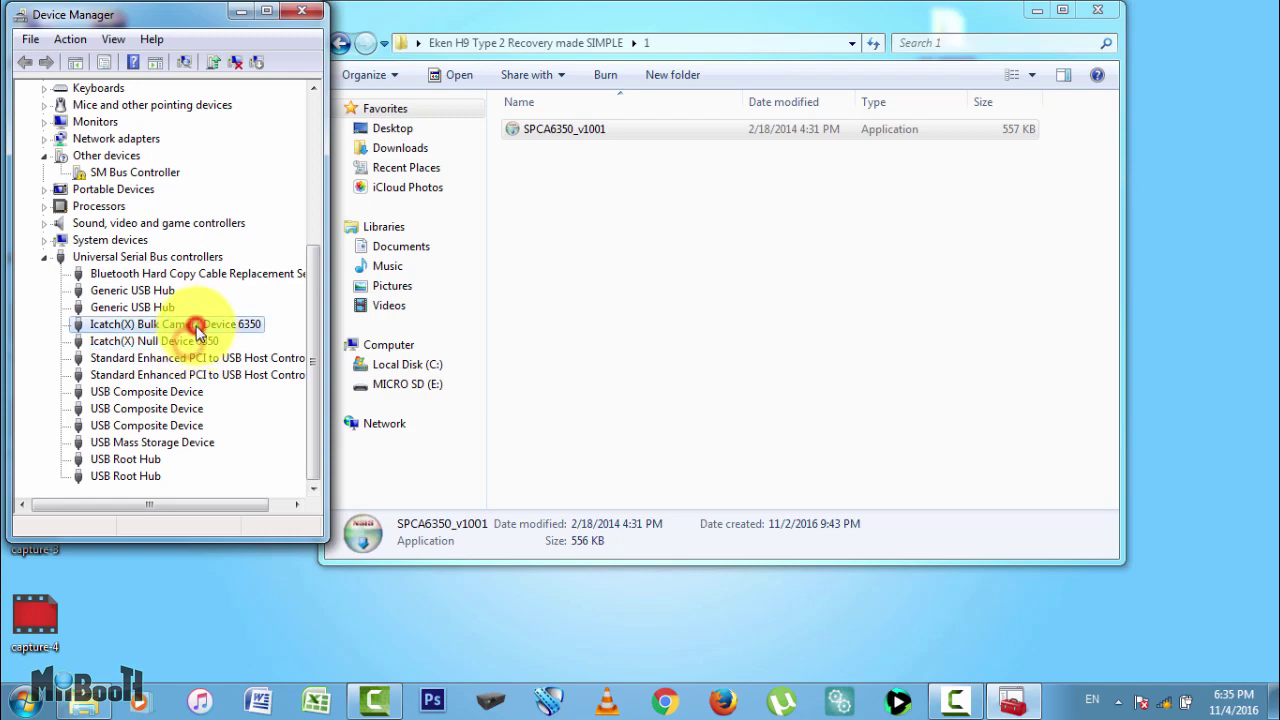
click(307, 13)
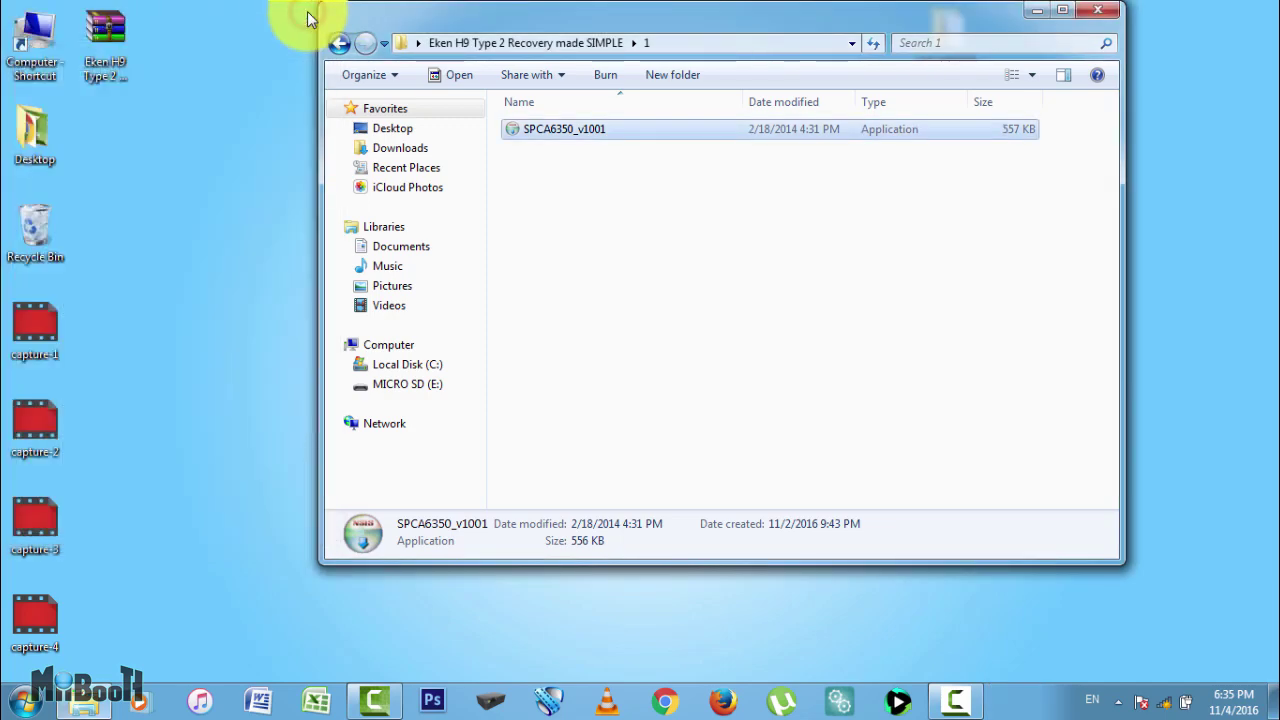
Launch the FRM application from the download subfolder of Eken H9 Type 2 Recovery made SIMPLE, allowing the unverified publisher
click(457, 42)
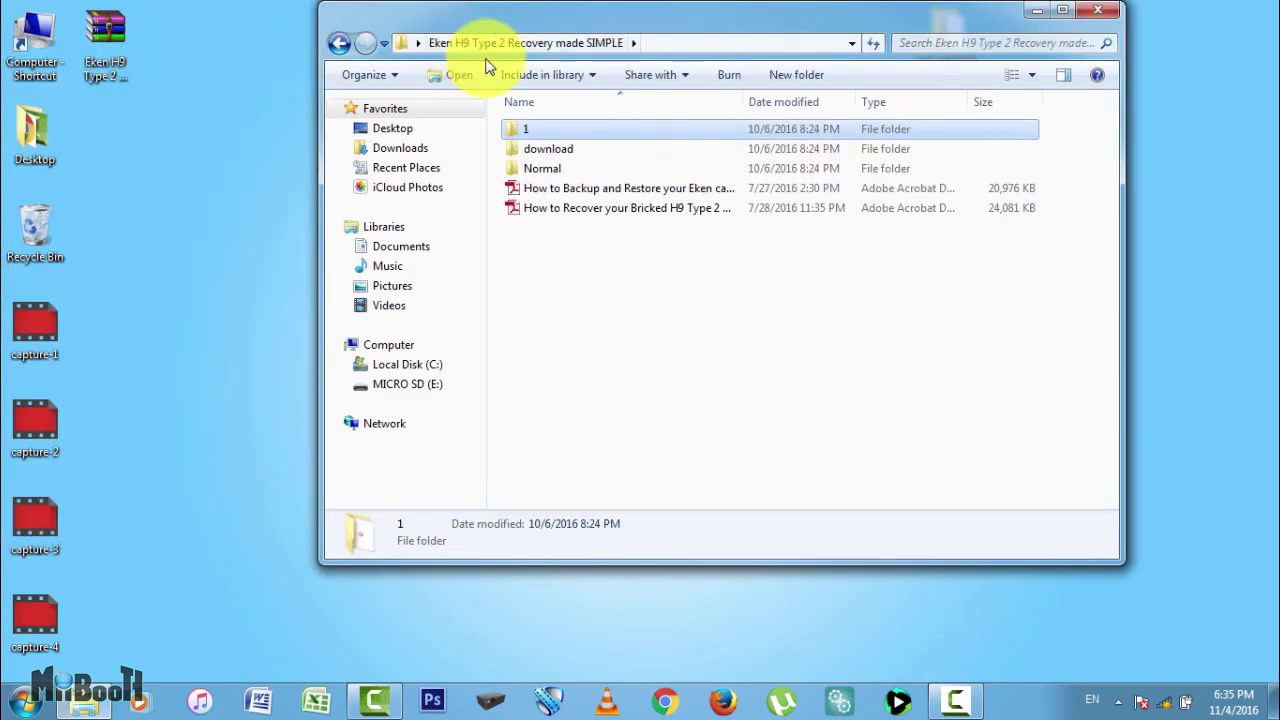
double_click(549, 149)
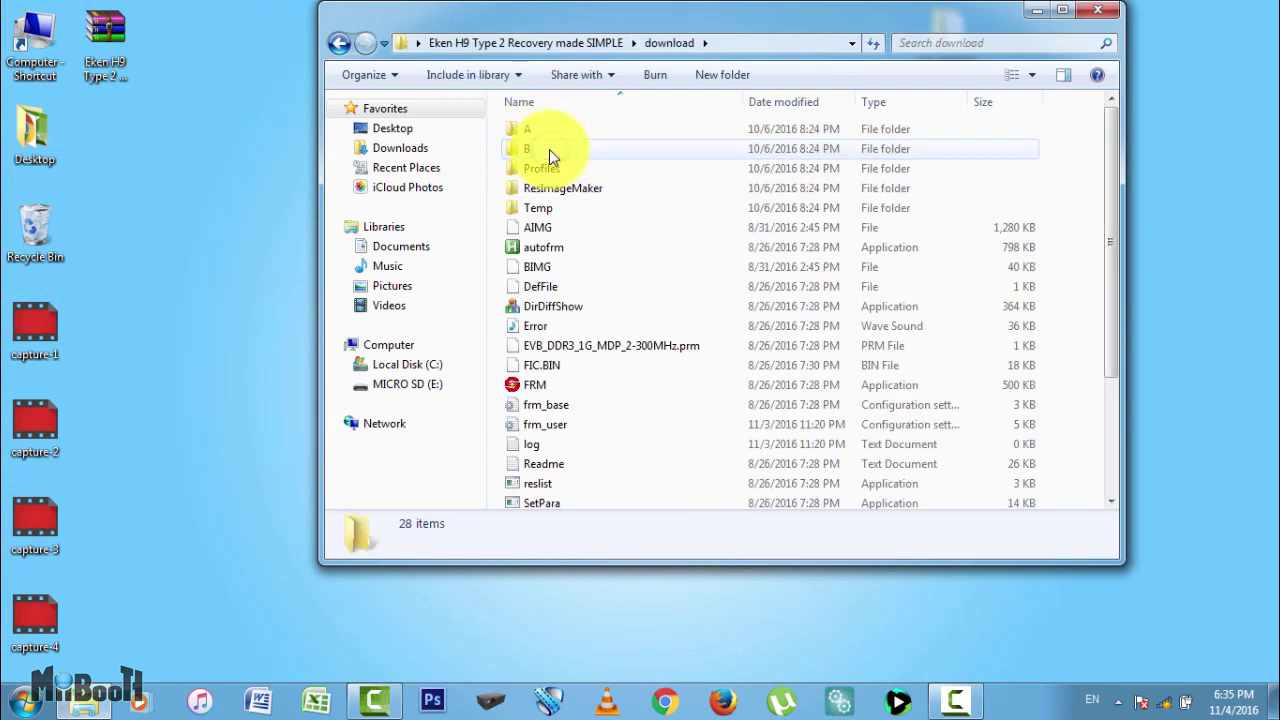
click(548, 385)
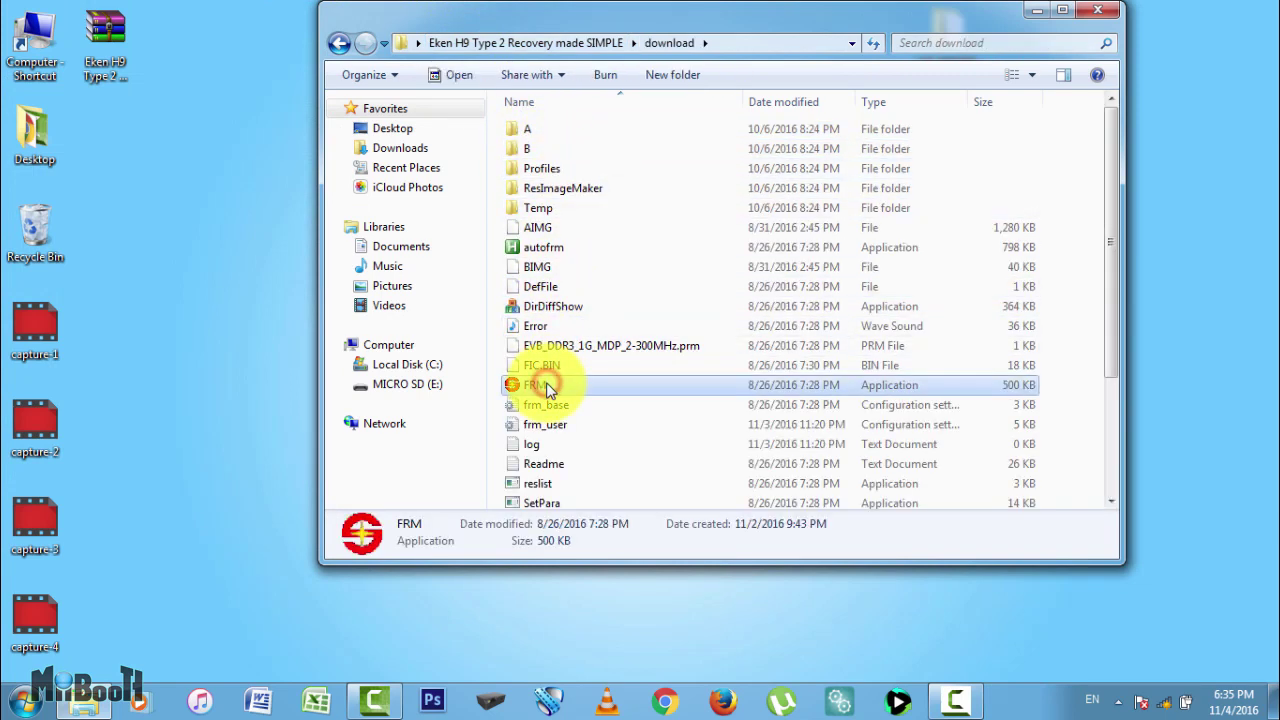
double_click(541, 386)
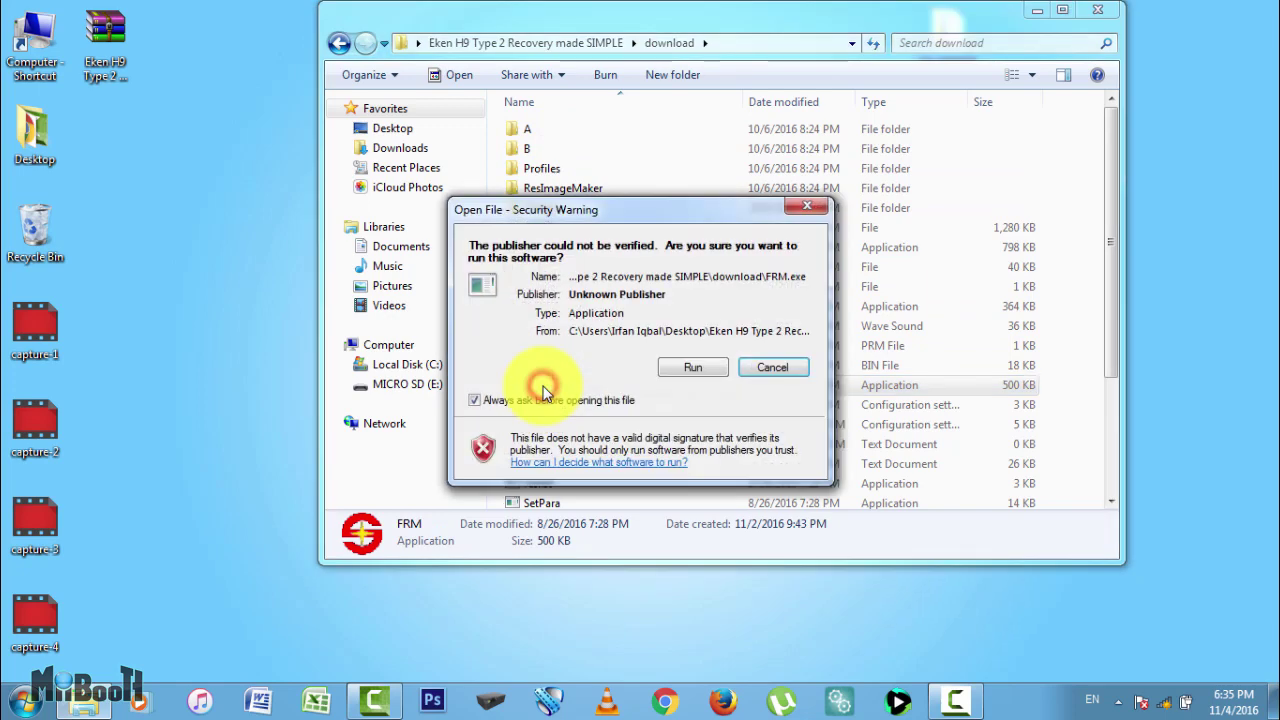
click(690, 368)
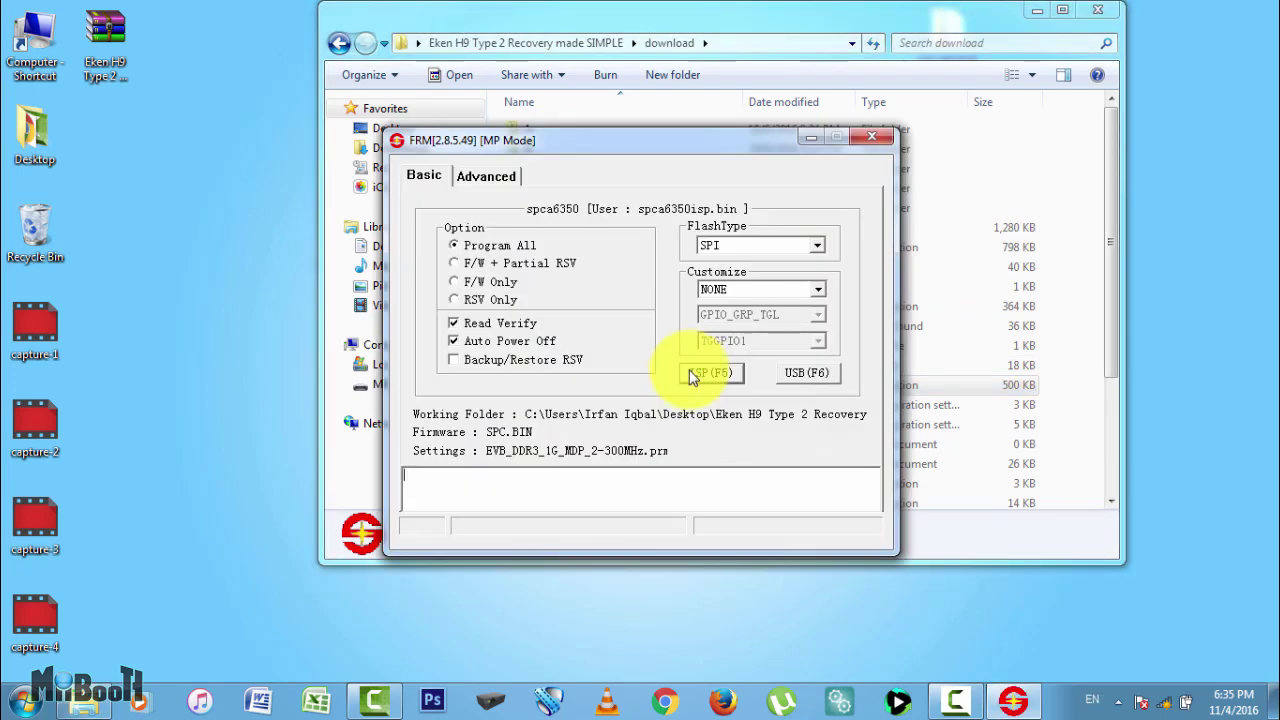
Flash the connected camera over ISP using the existing Program All and SPI settings, and acknowledge the completion message
click(711, 378)
click(715, 375)
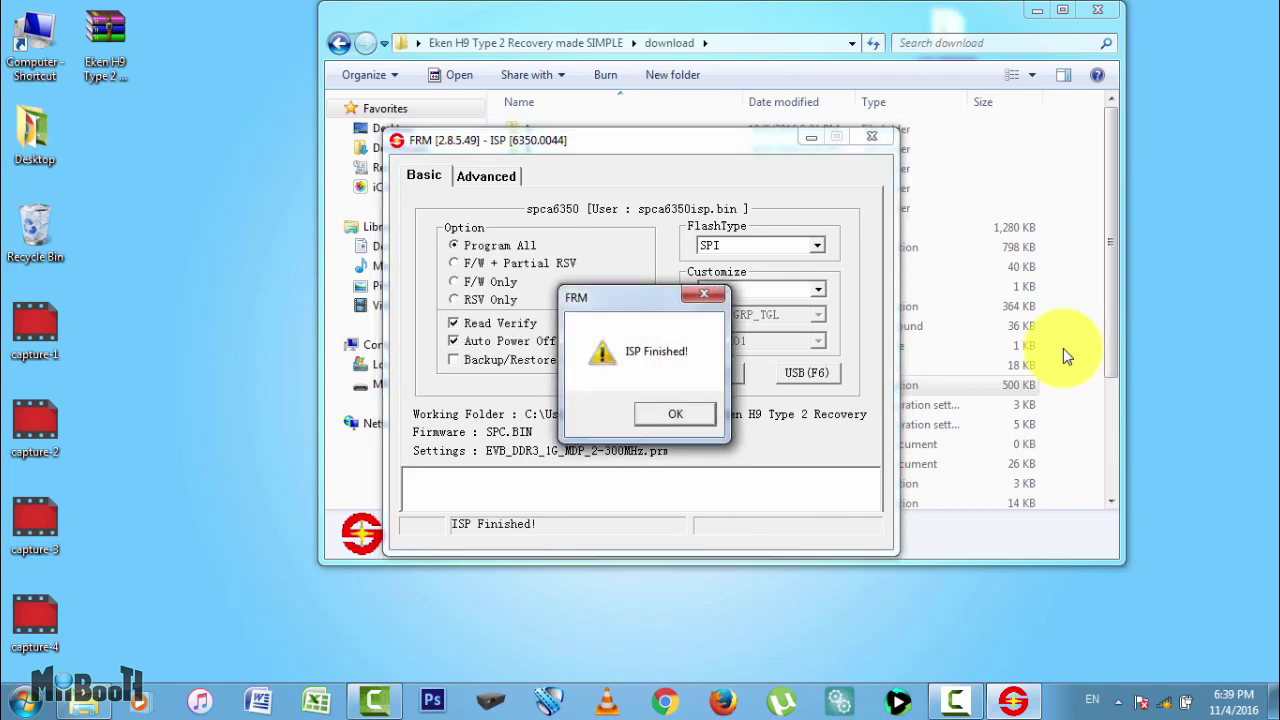
click(670, 416)
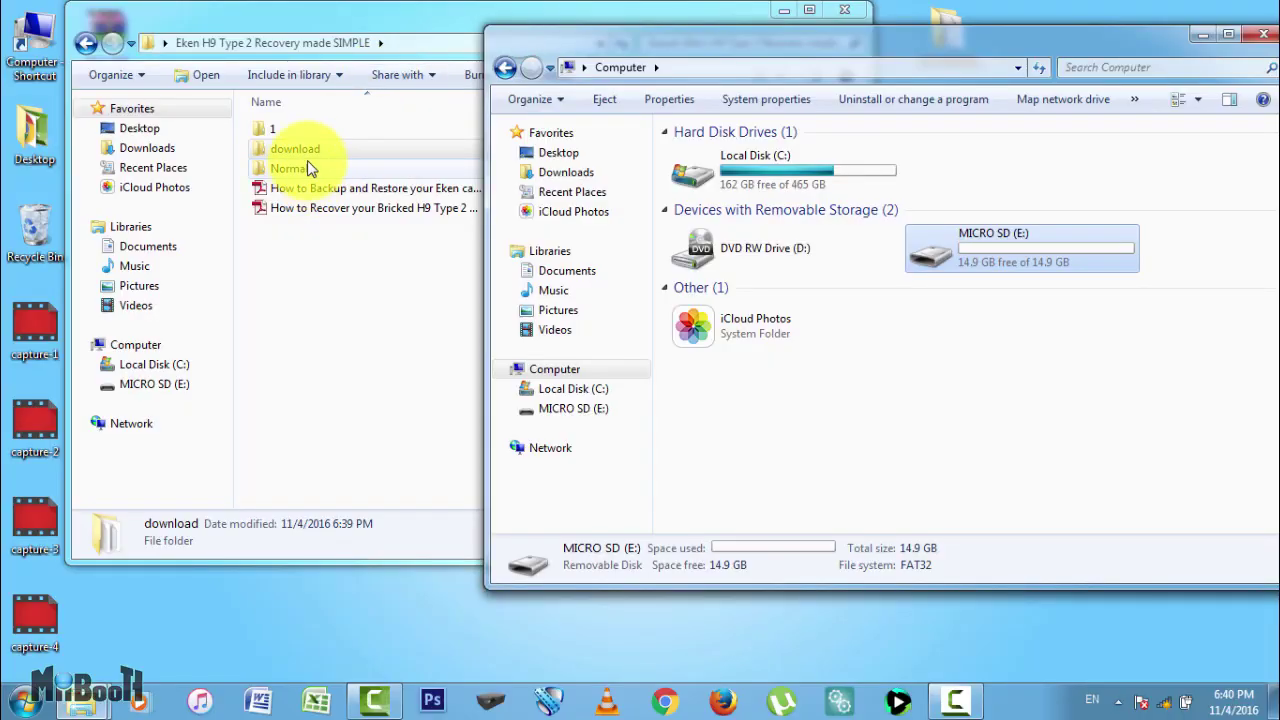
Copy SPHOST.BRN from the Normal subfolder of the recovery folder to the root of the MICRO SD (E:) card
drag(380, 22, 371, 36)
double_click(278, 195)
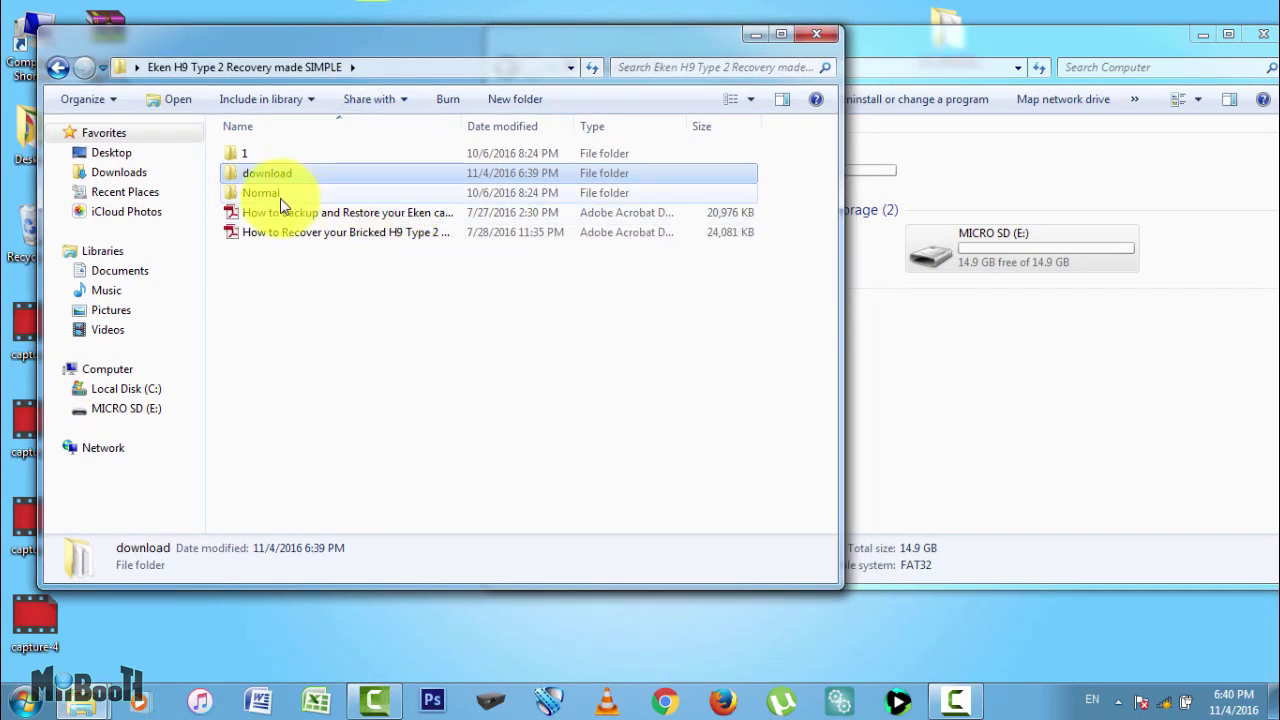
click(277, 155)
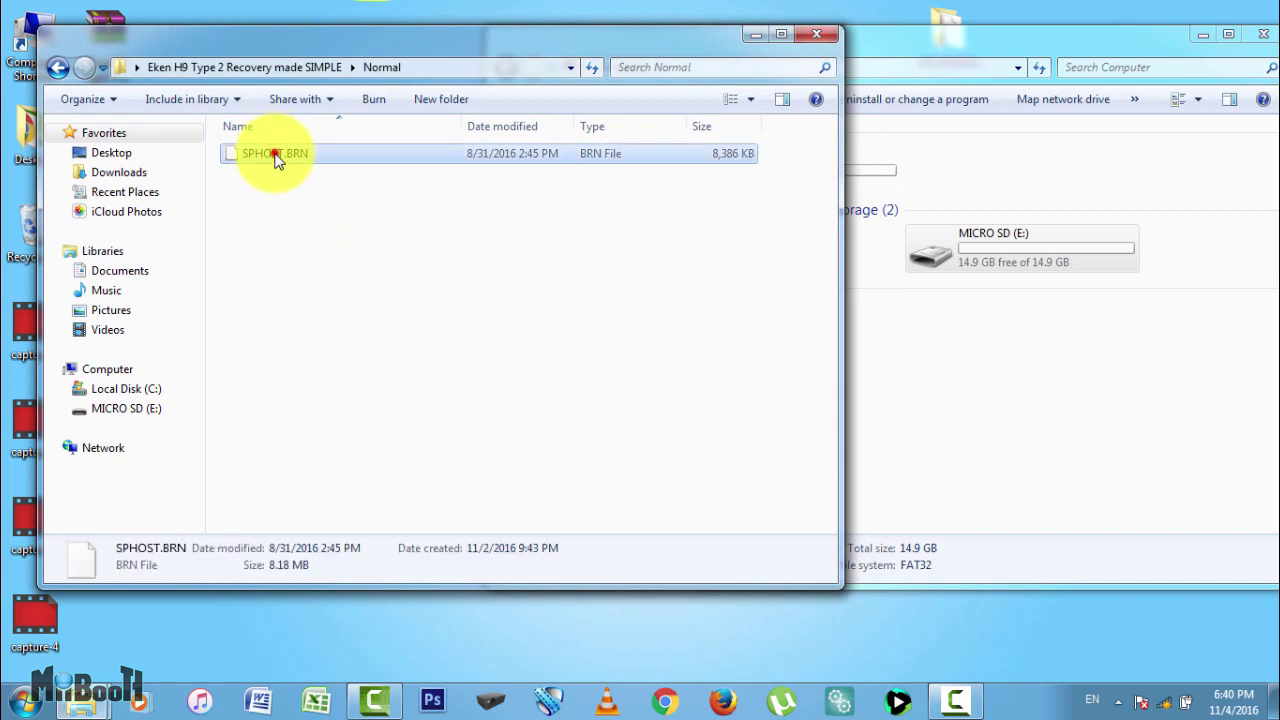
right_click(278, 162)
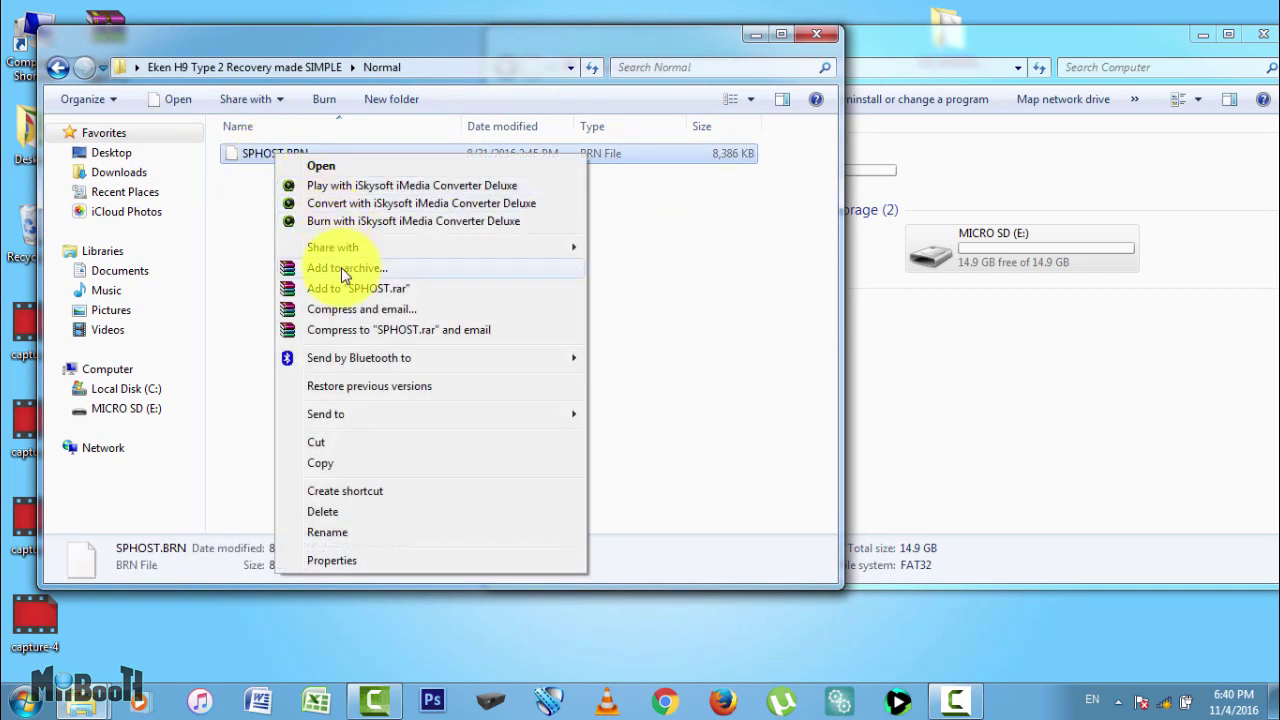
click(324, 462)
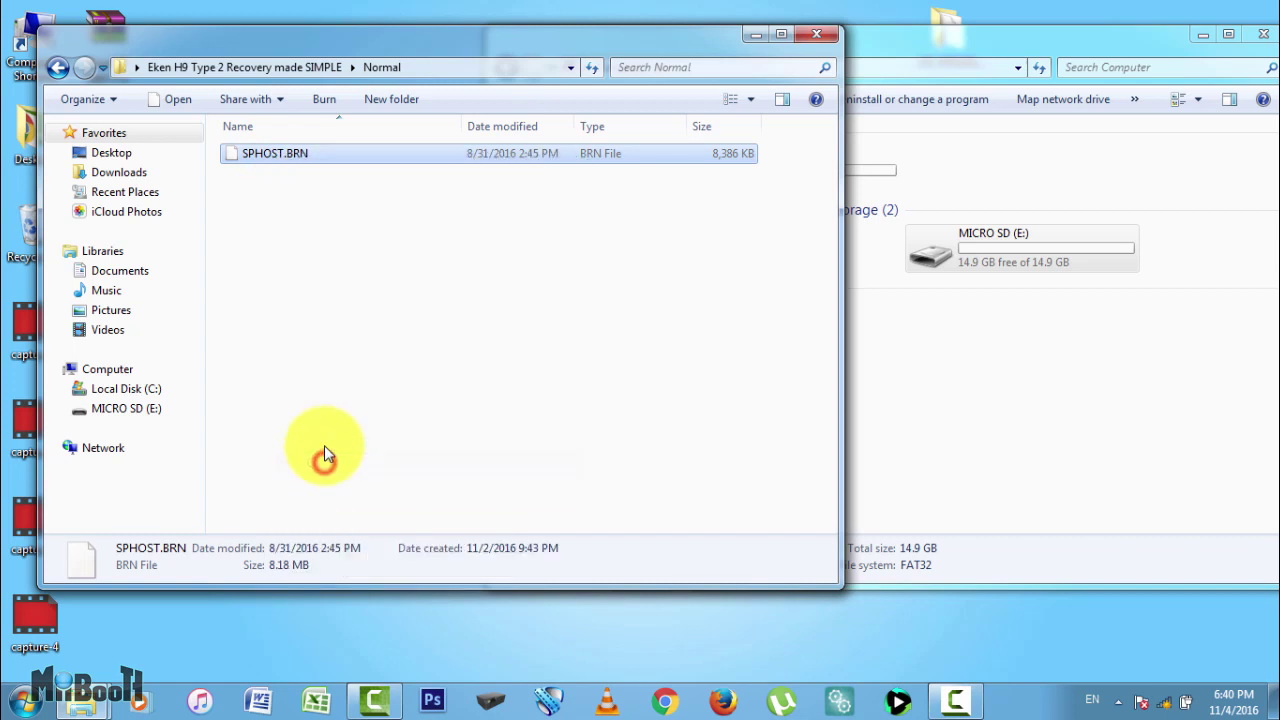
click(921, 355)
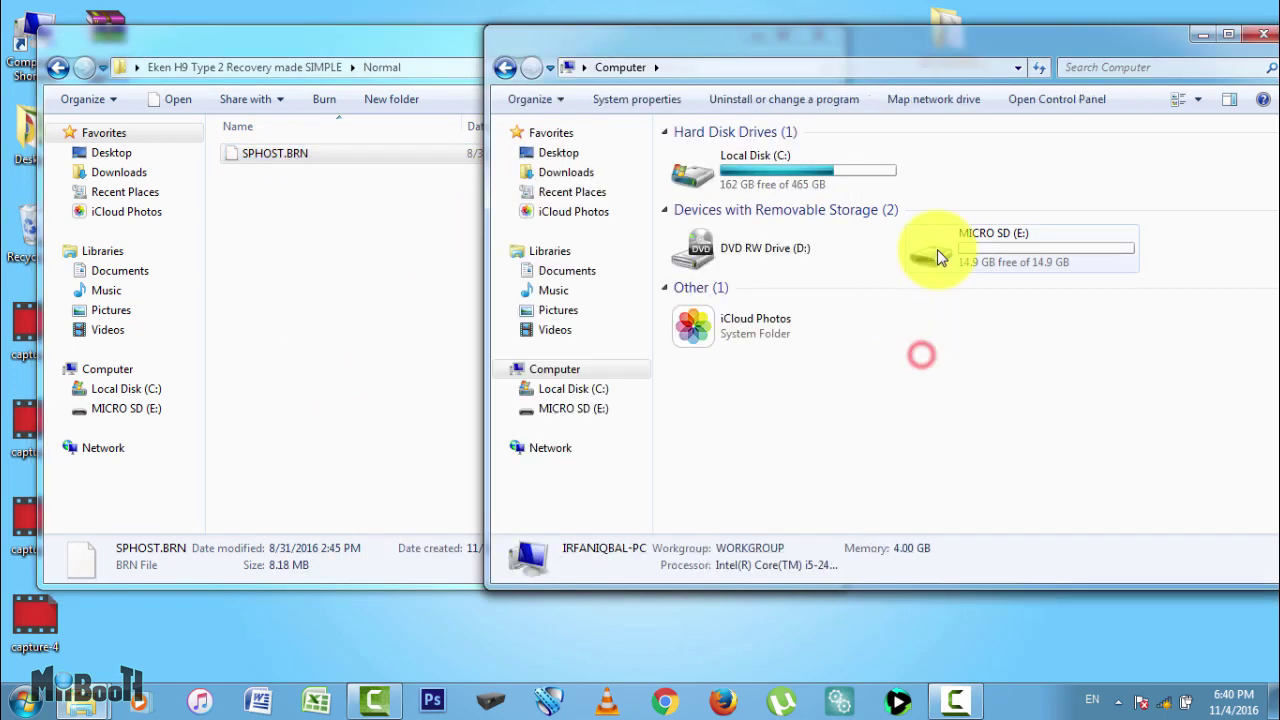
double_click(1024, 258)
right_click(716, 192)
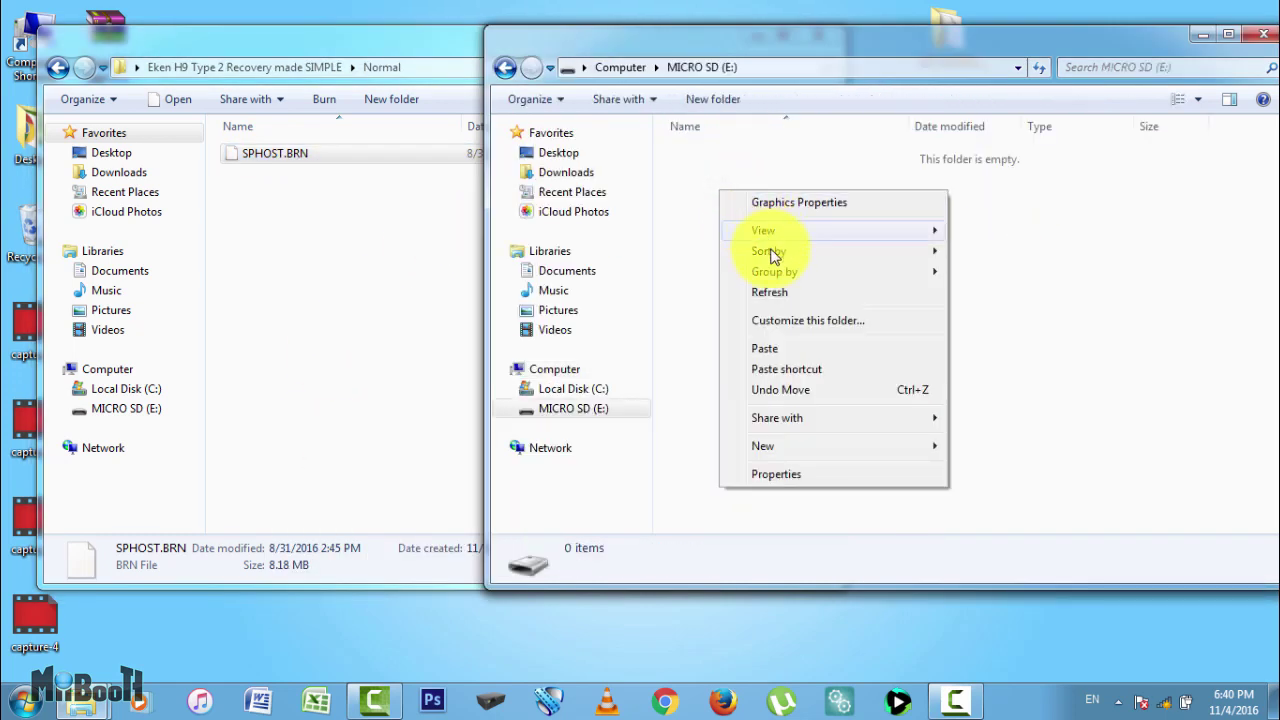
click(780, 348)
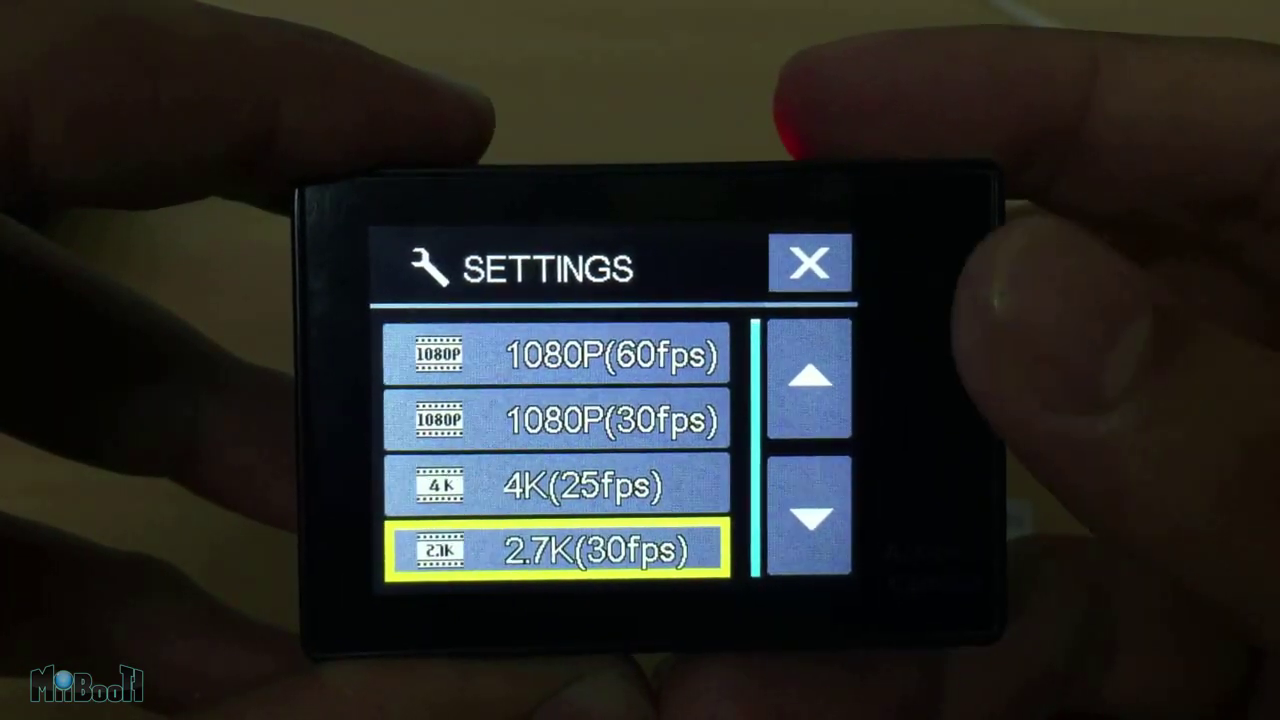
key(Return)
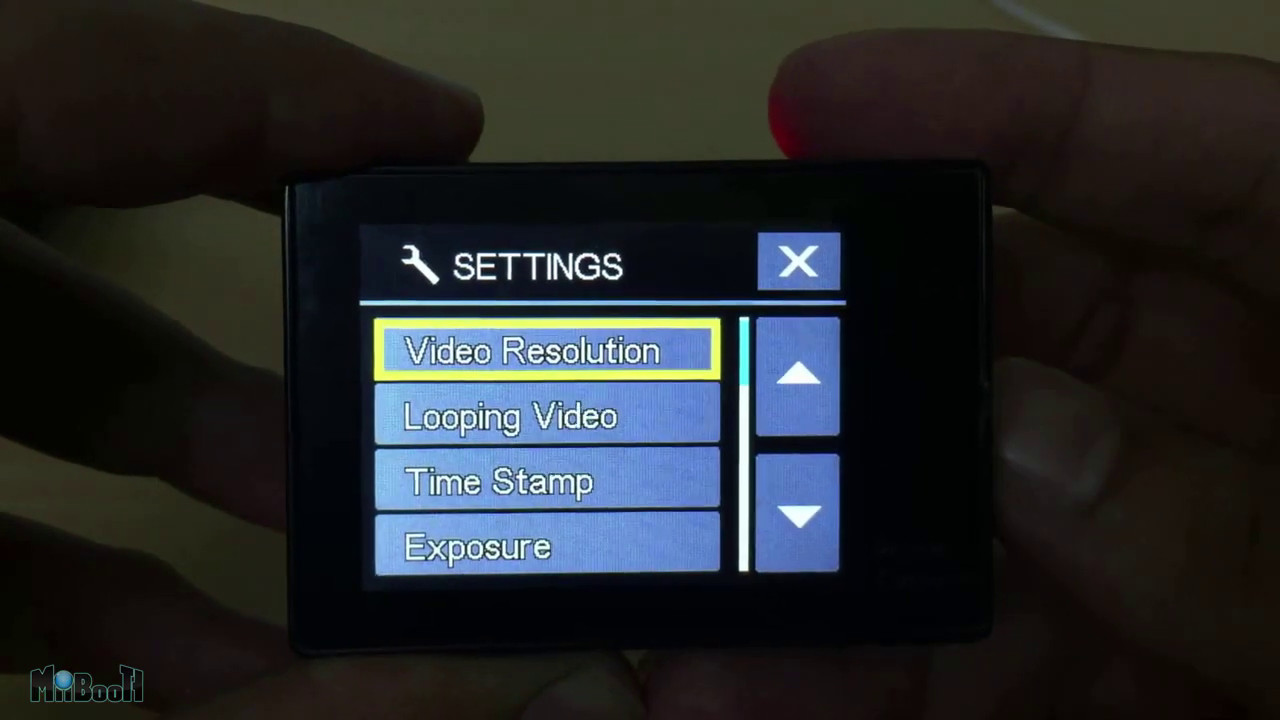
key(Up)
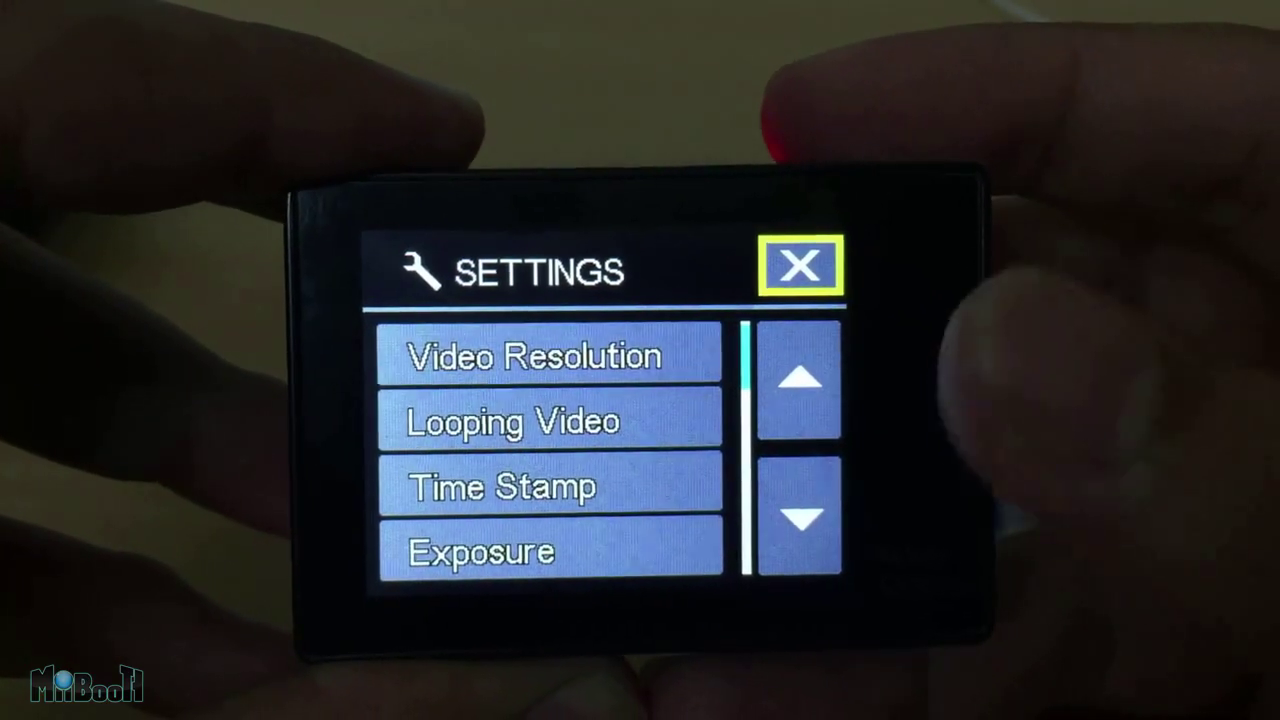
key(Up)
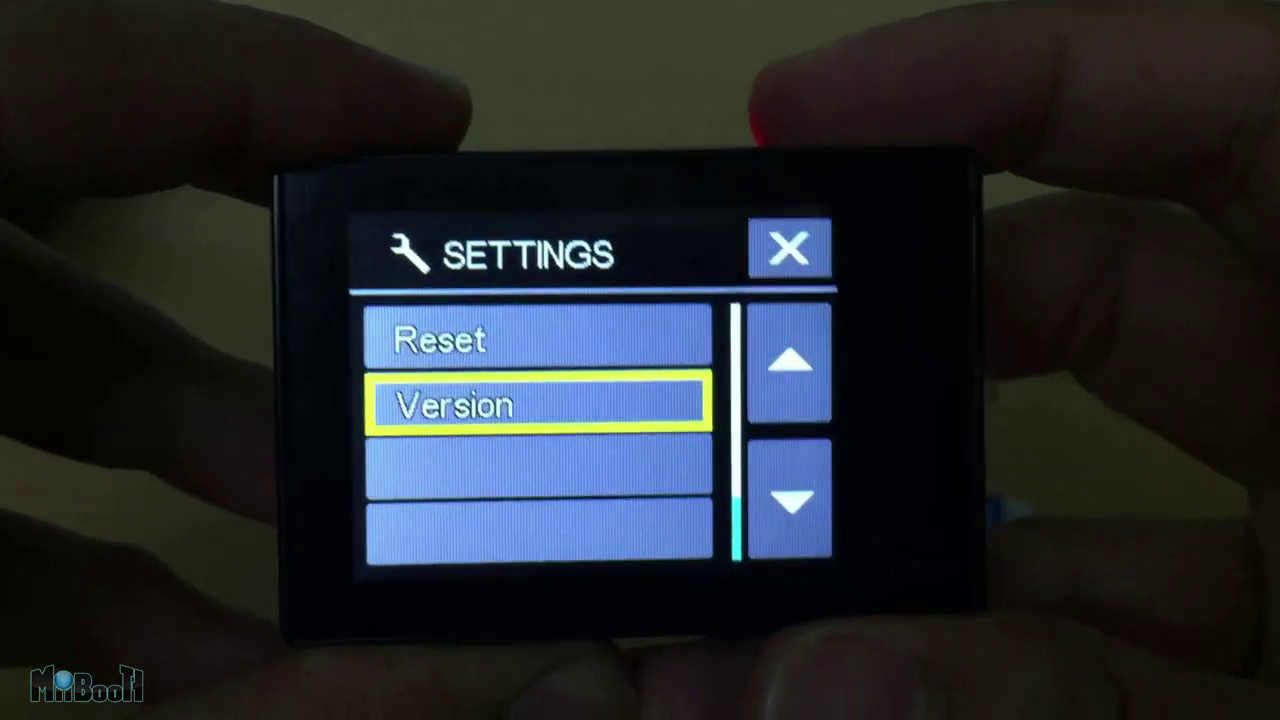
key(Return)
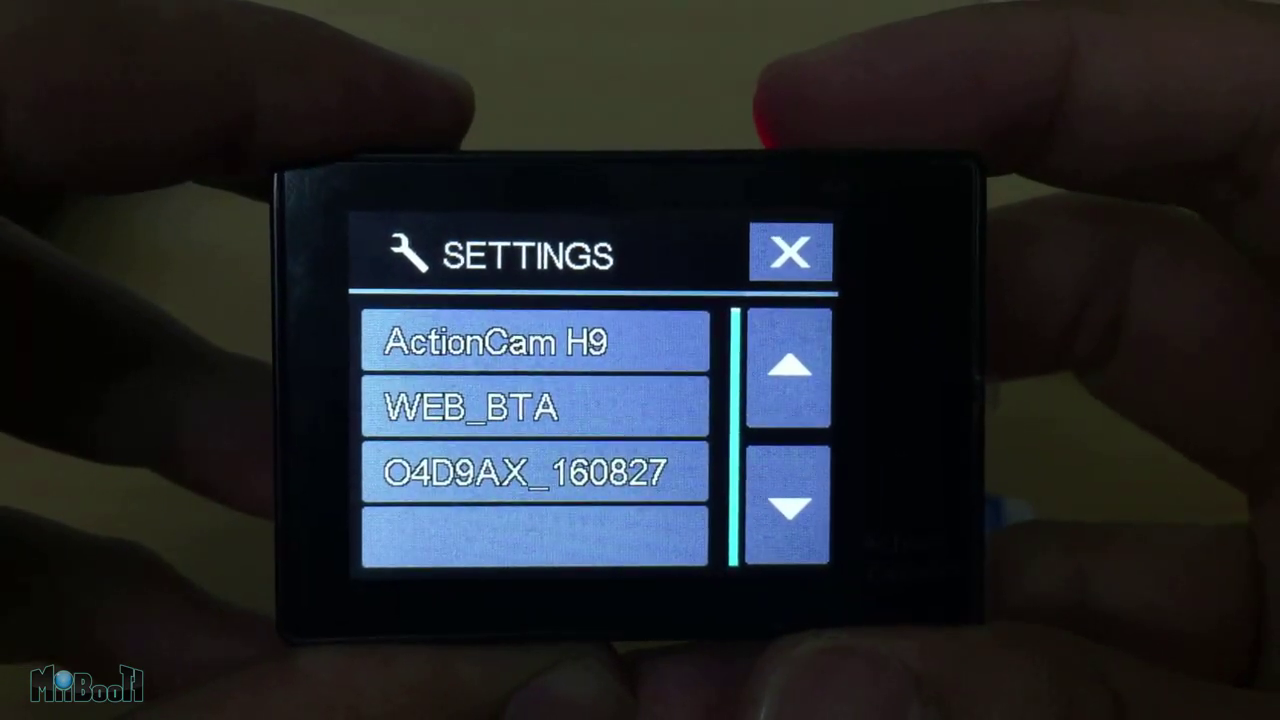